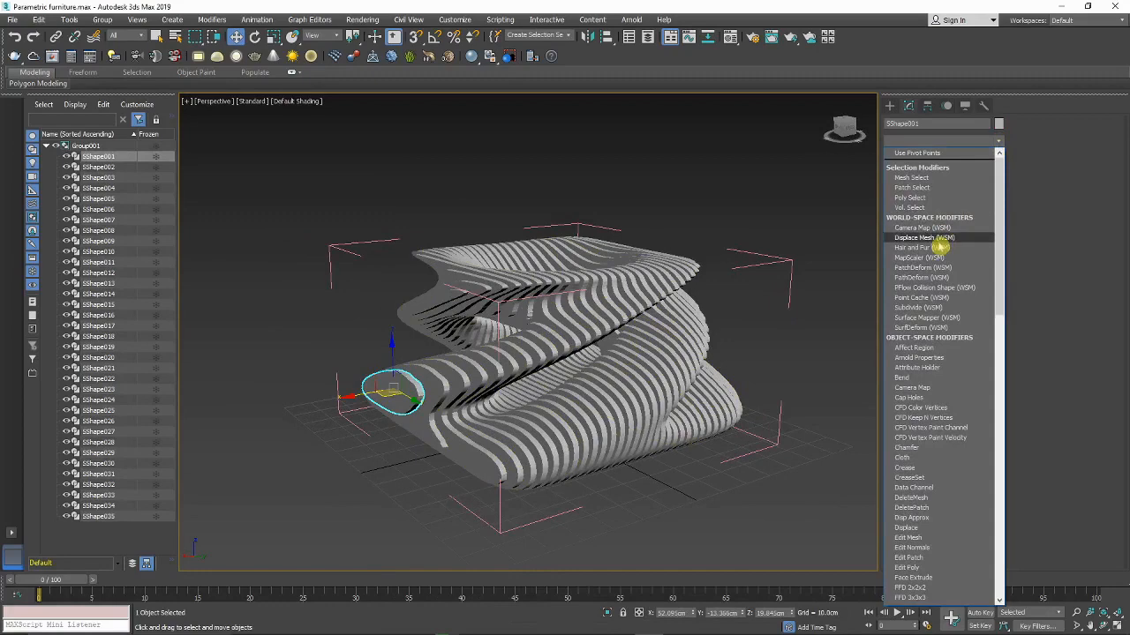
# Step: Add an Edit Poly modifier to SShape001 and attach slats SShape002 through SShape035 to it
pyautogui.scroll(-12, 939, 247)
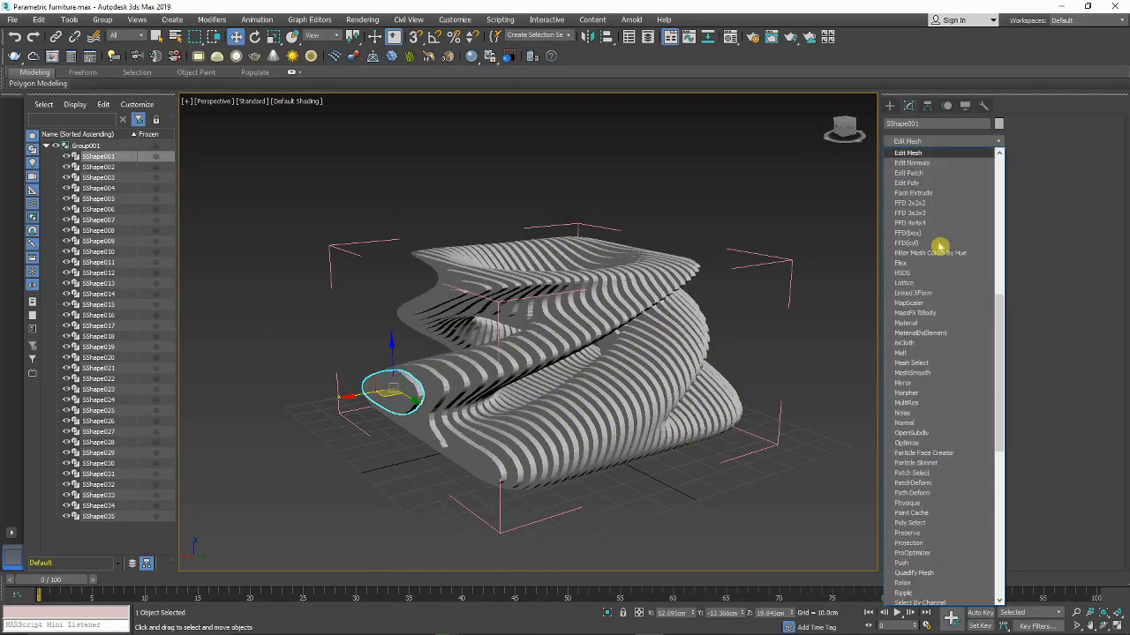
pyautogui.click(937, 183)
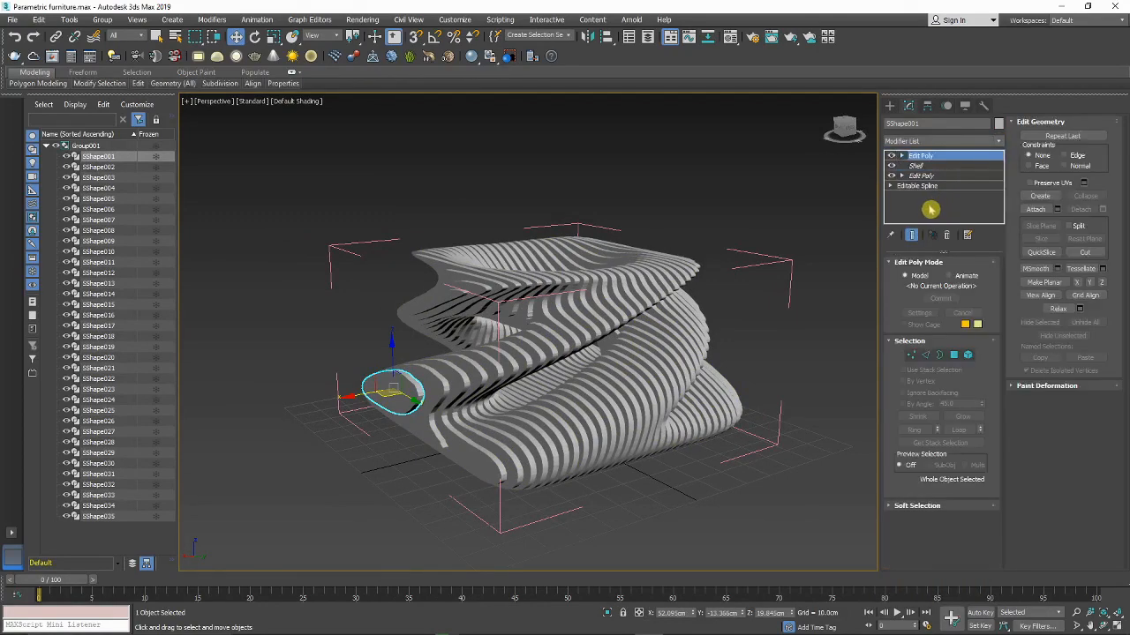
pyautogui.click(1056, 209)
pyautogui.click(71, 95)
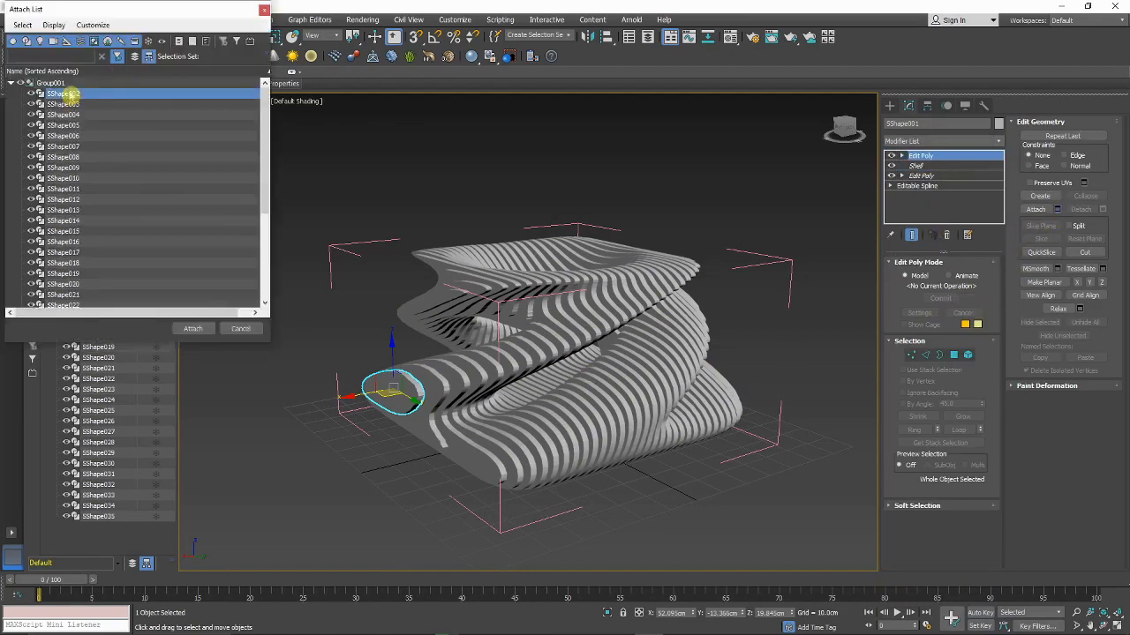
pyautogui.moveTo(263, 131); pyautogui.dragTo(244, 244)
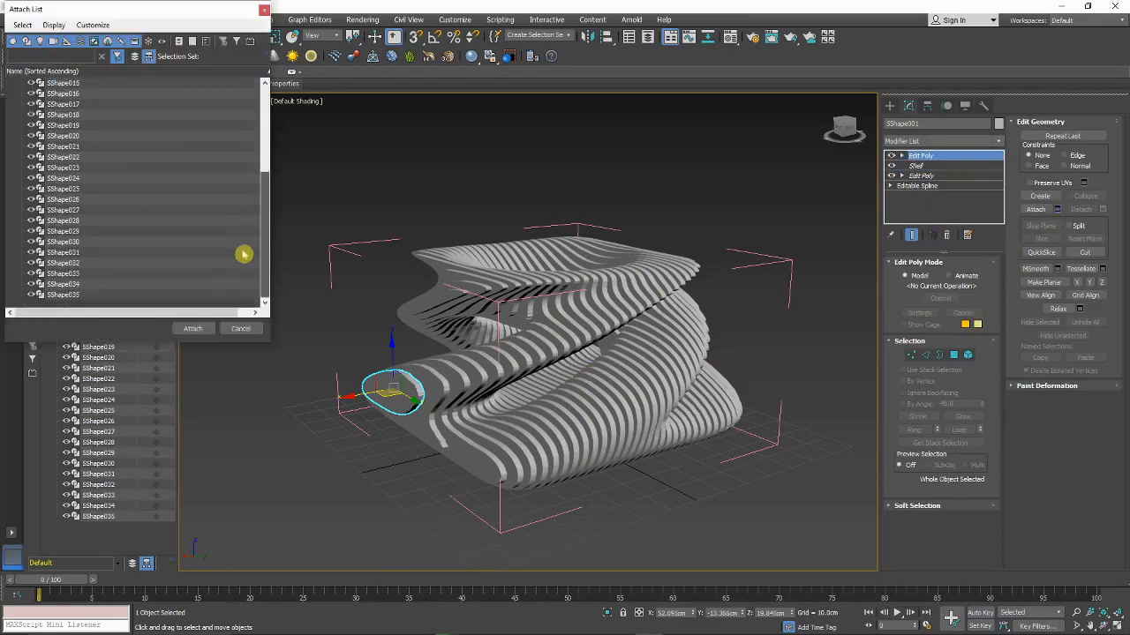
pyautogui.keyDown('shift'); pyautogui.click(73, 297); pyautogui.keyUp('shift')
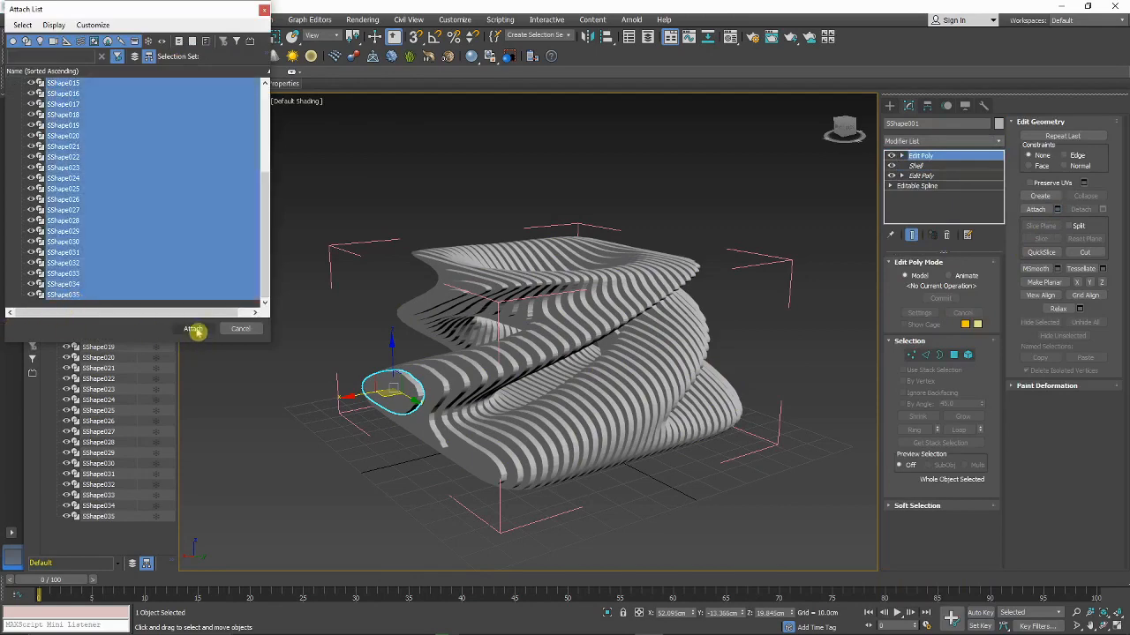
pyautogui.click(196, 329)
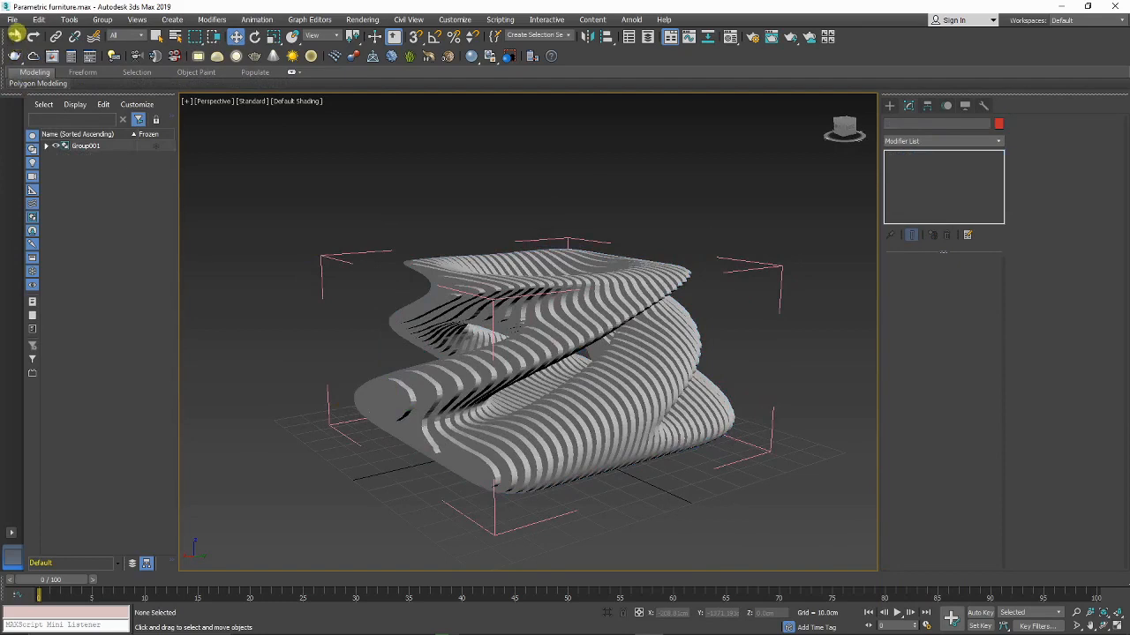
# Step: Export the scene as an FBX file named 'Parametric furniture', accepting the default FBX options
pyautogui.click(13, 20)
pyautogui.moveTo(31, 196)
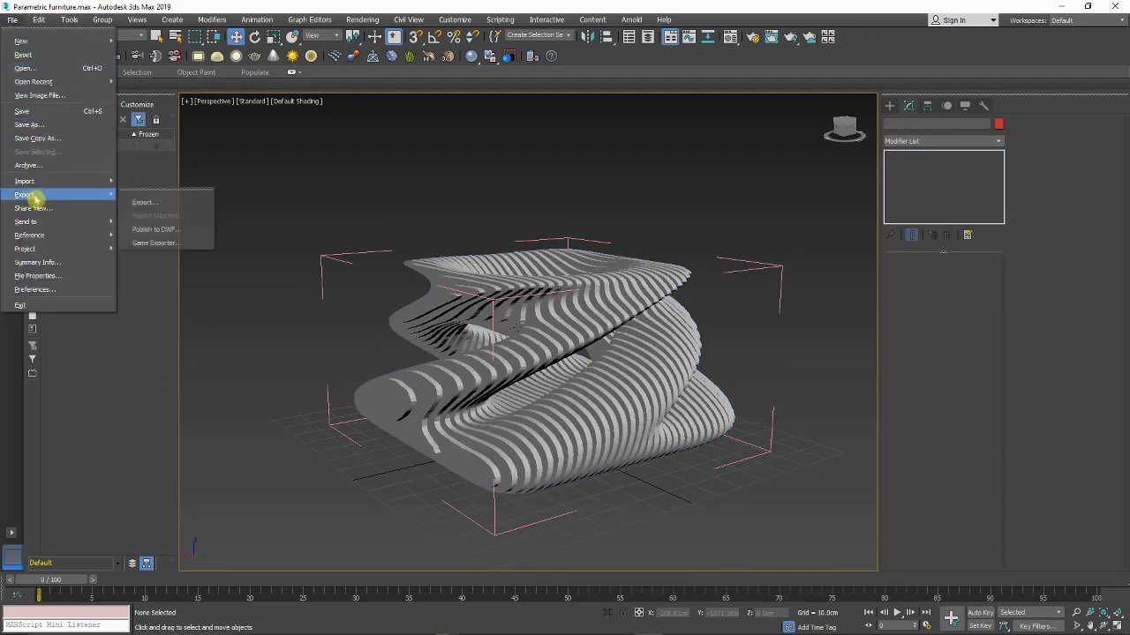
pyautogui.click(148, 203)
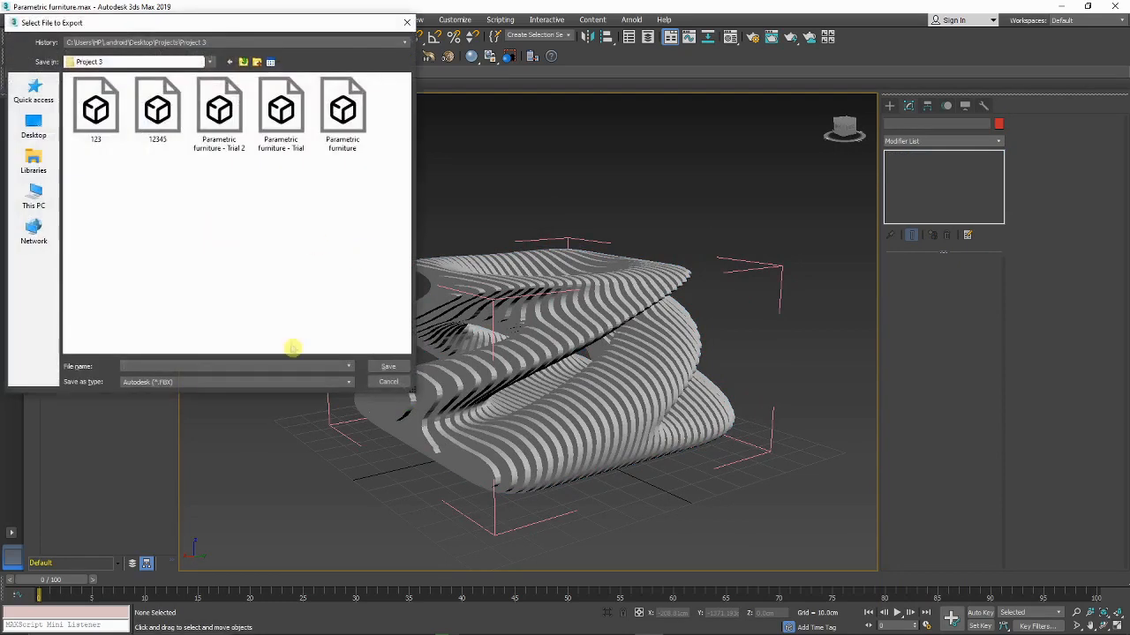
pyautogui.click(179, 369)
pyautogui.click(195, 420)
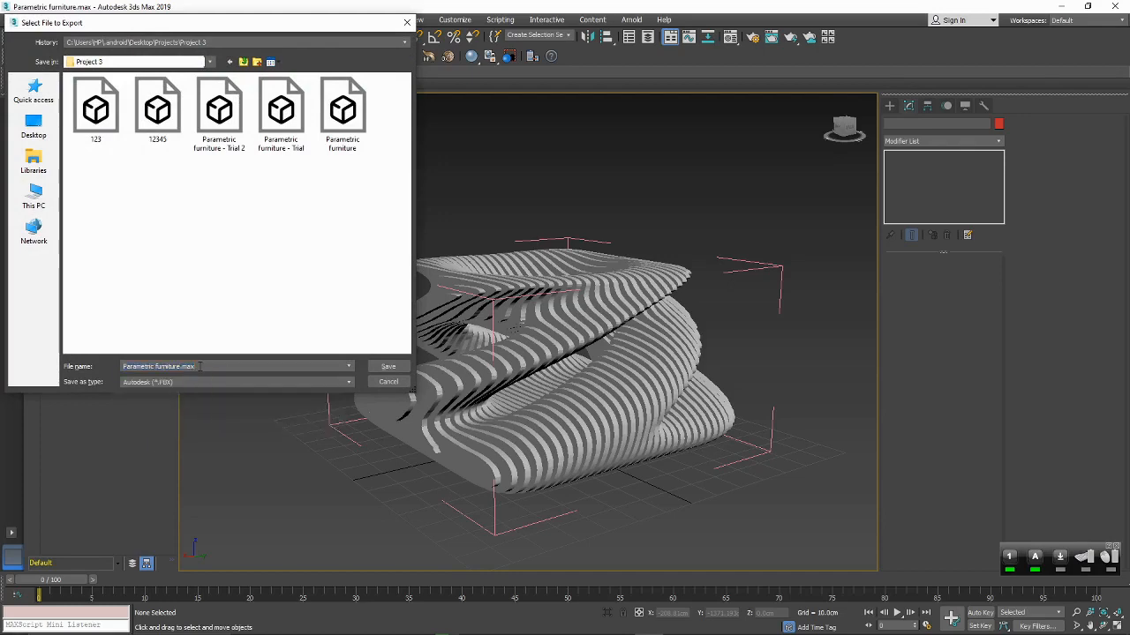
pyautogui.click(389, 366)
pyautogui.click(657, 466)
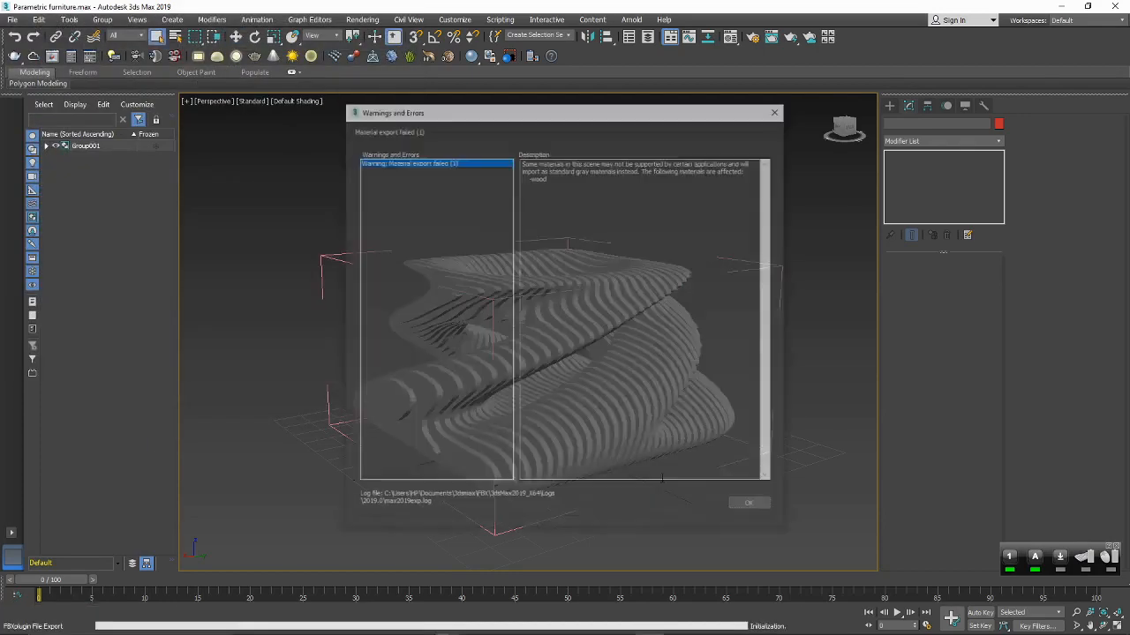
pyautogui.click(746, 504)
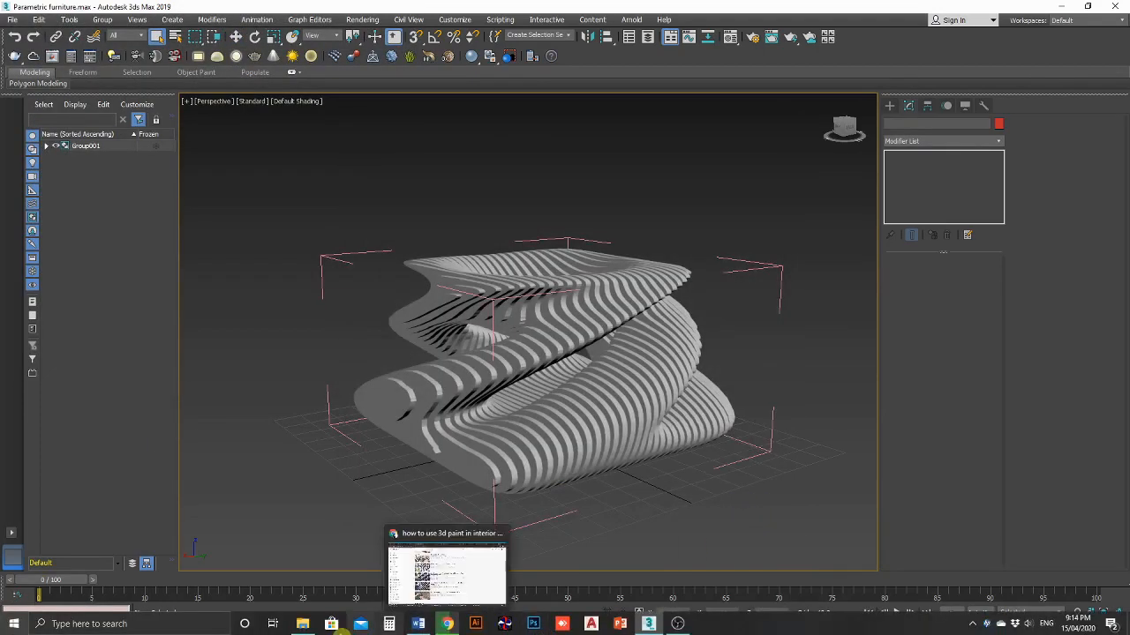
# Step: Open Parametric furniture.FBX from the Project 3 folder in 3D Viewer
pyautogui.moveTo(302, 624)
pyautogui.click(306, 567)
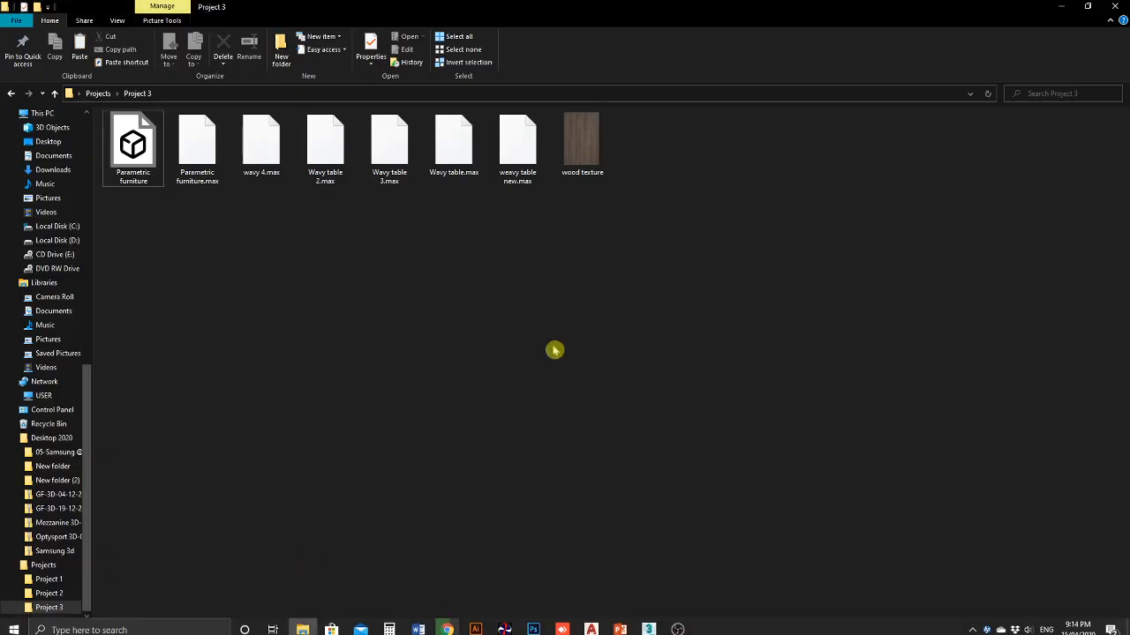
pyautogui.doubleClick(149, 168)
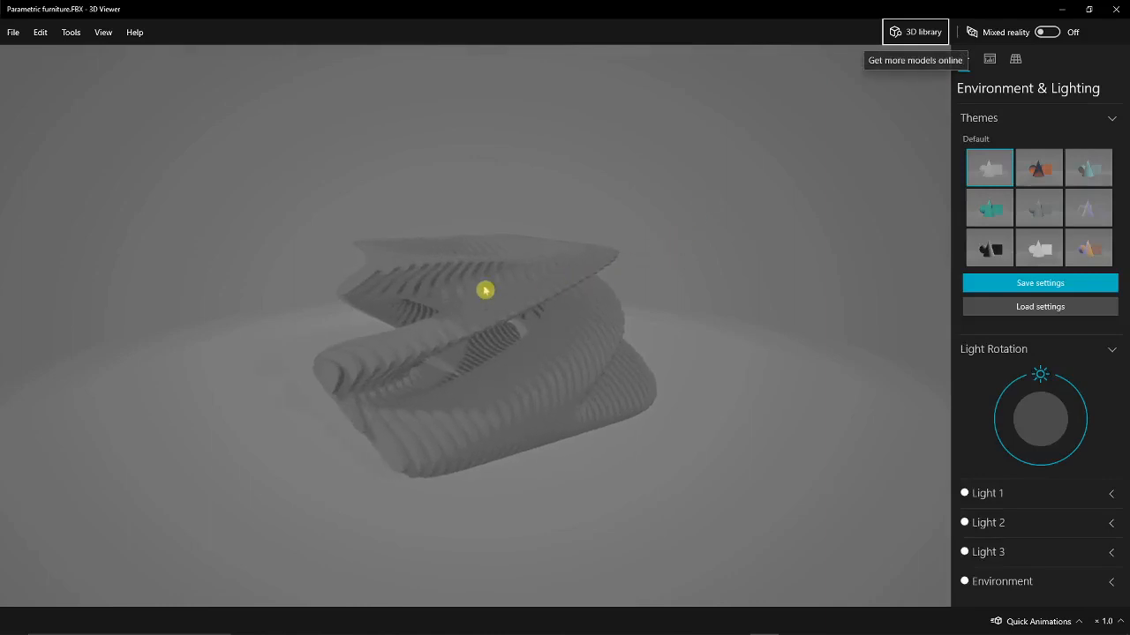
# Step: Send the Parametric furniture model from 3D Viewer to Paint 3D with File > Open With
pyautogui.click(11, 33)
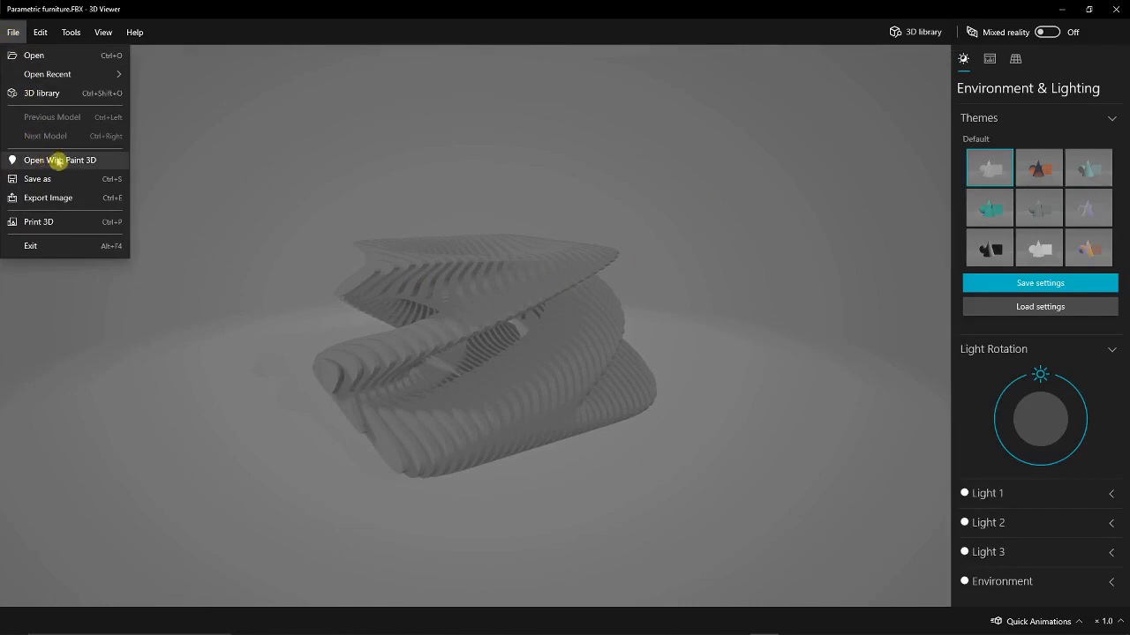
pyautogui.click(69, 161)
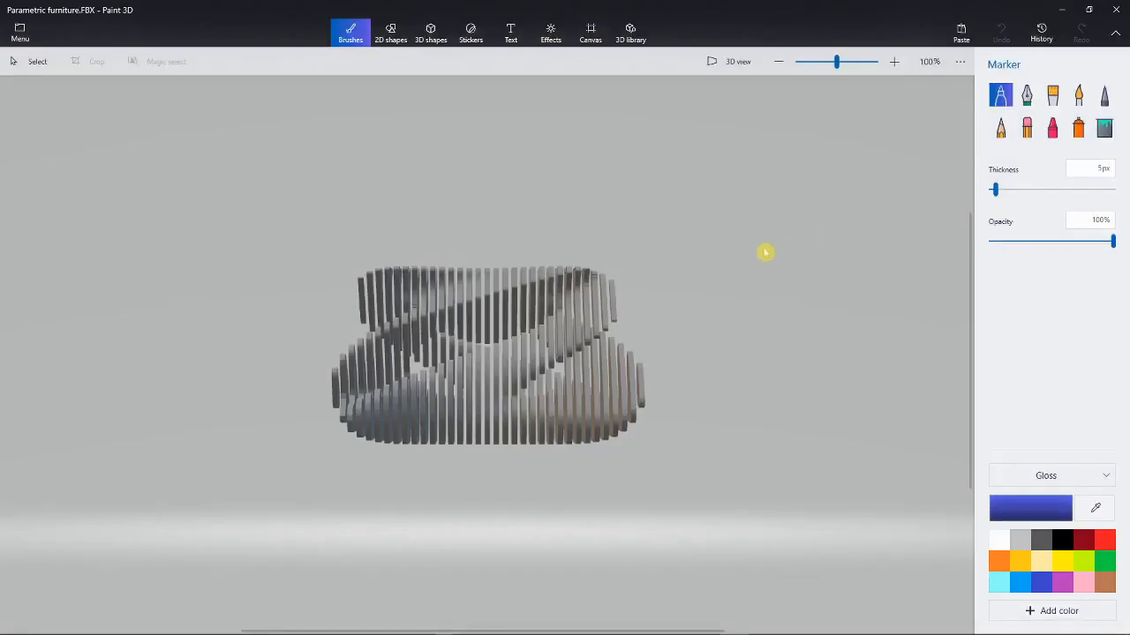
# Step: Turn on Paint 3D's 3D view and orbit the slatted furniture into perspective
pyautogui.click(715, 67)
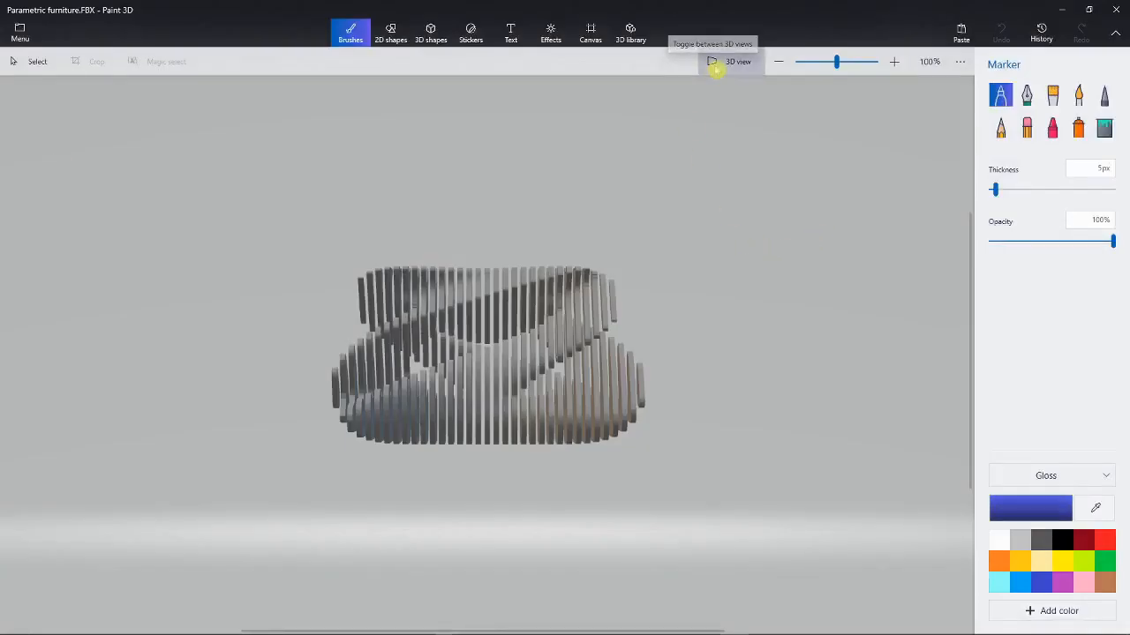
pyautogui.moveTo(668, 305)
pyautogui.mouseDown()
pyautogui.moveTo(729, 376)
pyautogui.moveTo(734, 368)
pyautogui.moveTo(625, 262)
pyautogui.moveTo(556, 371)
pyautogui.moveTo(575, 264)
pyautogui.moveTo(623, 294)
pyautogui.mouseUp()
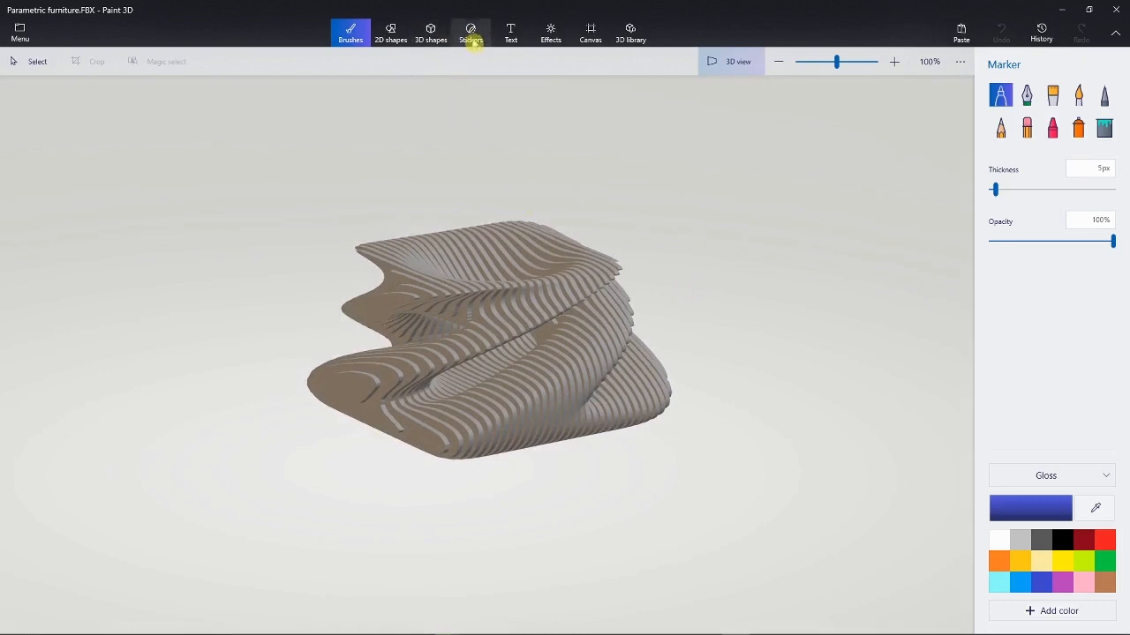
# Step: Add the wood texture image from Project 3 as a custom sticker
pyautogui.click(469, 34)
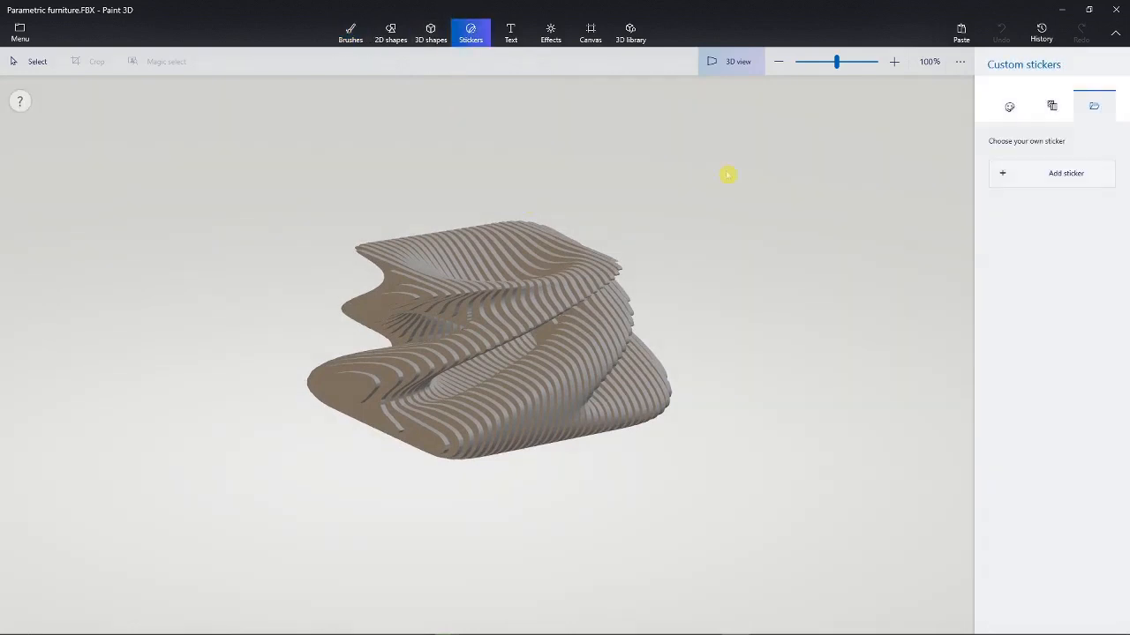
pyautogui.click(1027, 180)
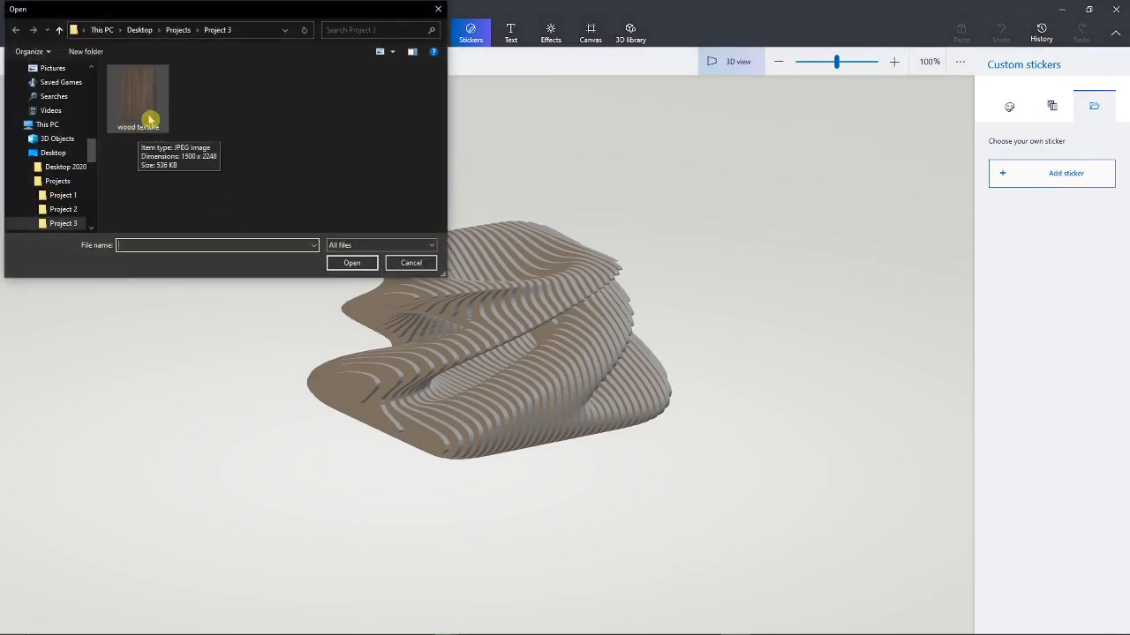
pyautogui.click(150, 124)
pyautogui.click(353, 262)
# Step: Place the wood texture sticker over the furniture model and enlarge it
pyautogui.moveTo(620, 412); pyautogui.dragTo(542, 406, button='middle')
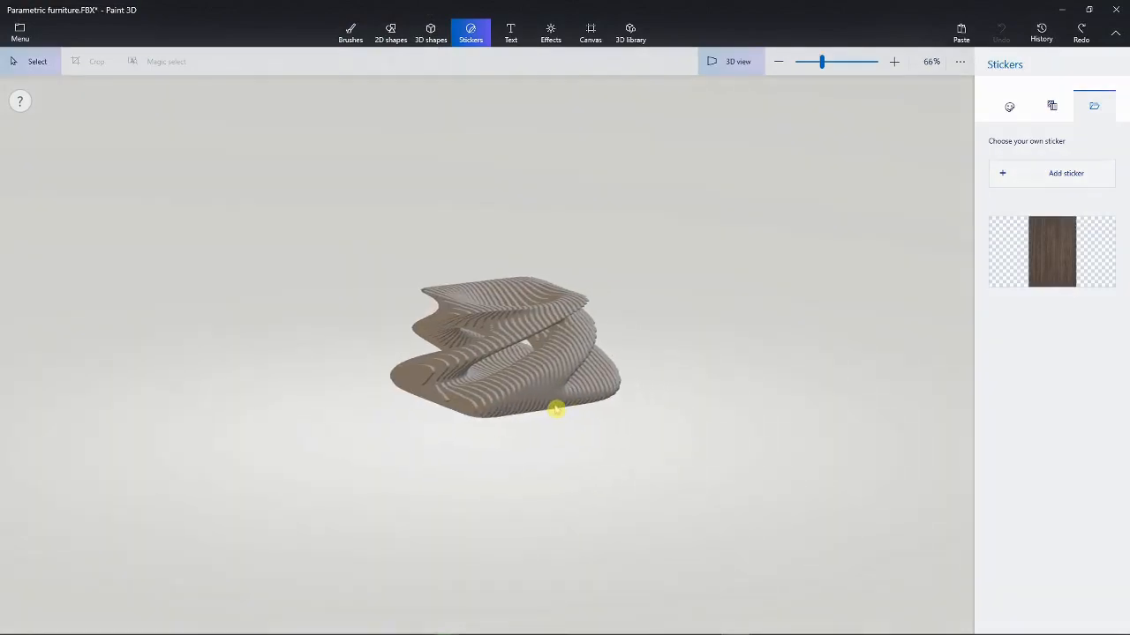
pyautogui.scroll(3, 526, 397)
pyautogui.click(1047, 271)
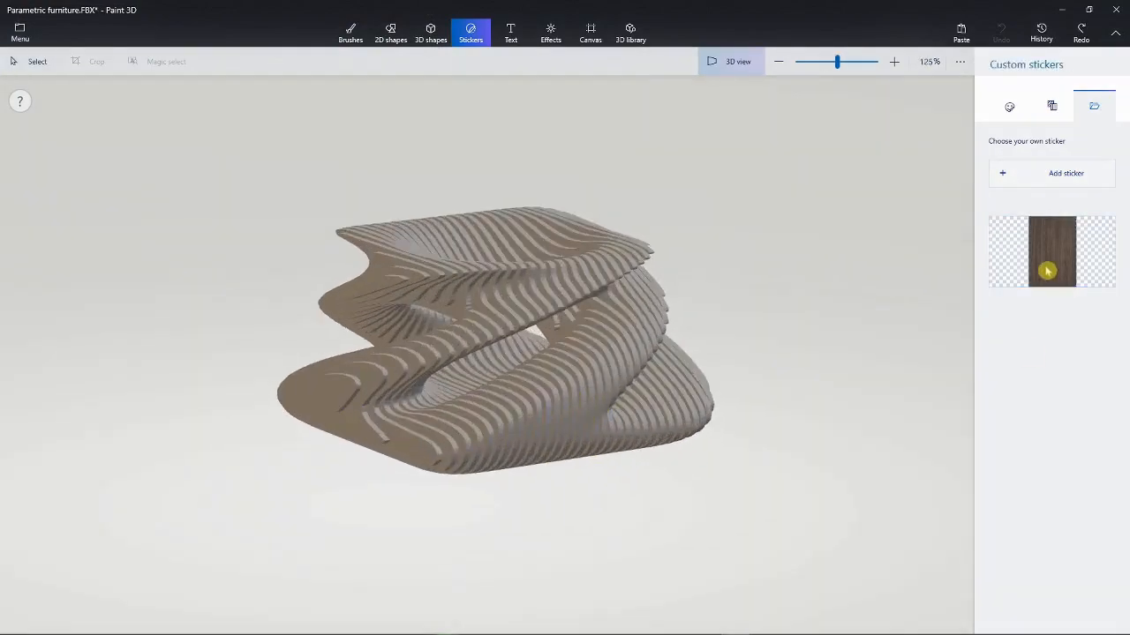
pyautogui.moveTo(415, 467); pyautogui.dragTo(296, 517)
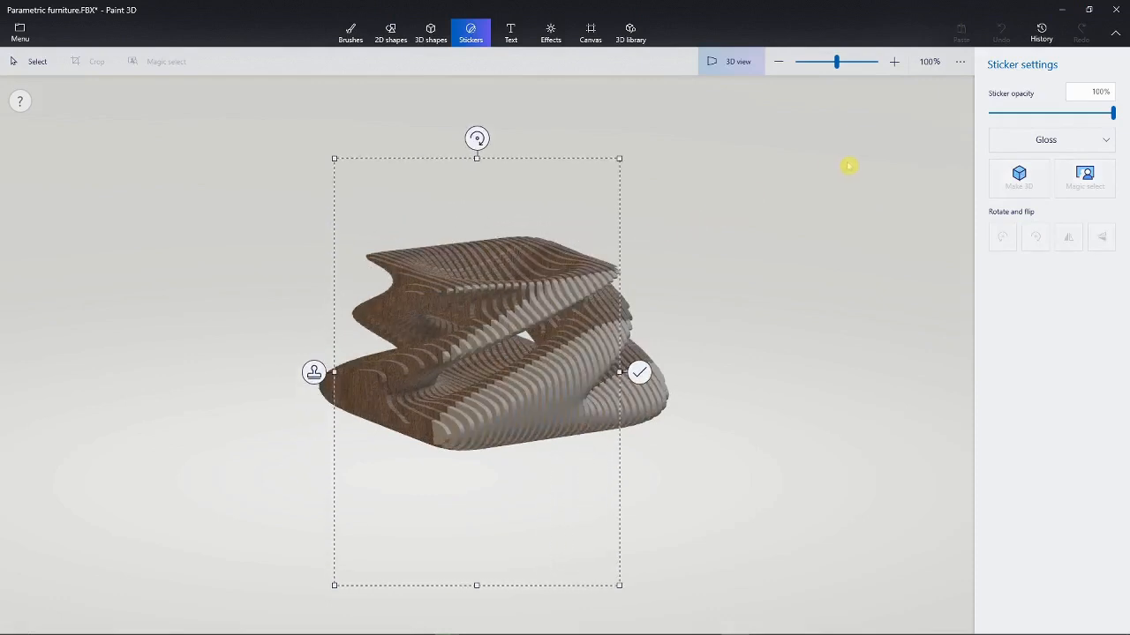
# Step: Stretch the wood sticker wider and leave its opacity at 100%
pyautogui.moveTo(620, 585); pyautogui.dragTo(694, 587)
pyautogui.moveTo(304, 163); pyautogui.dragTo(179, 171)
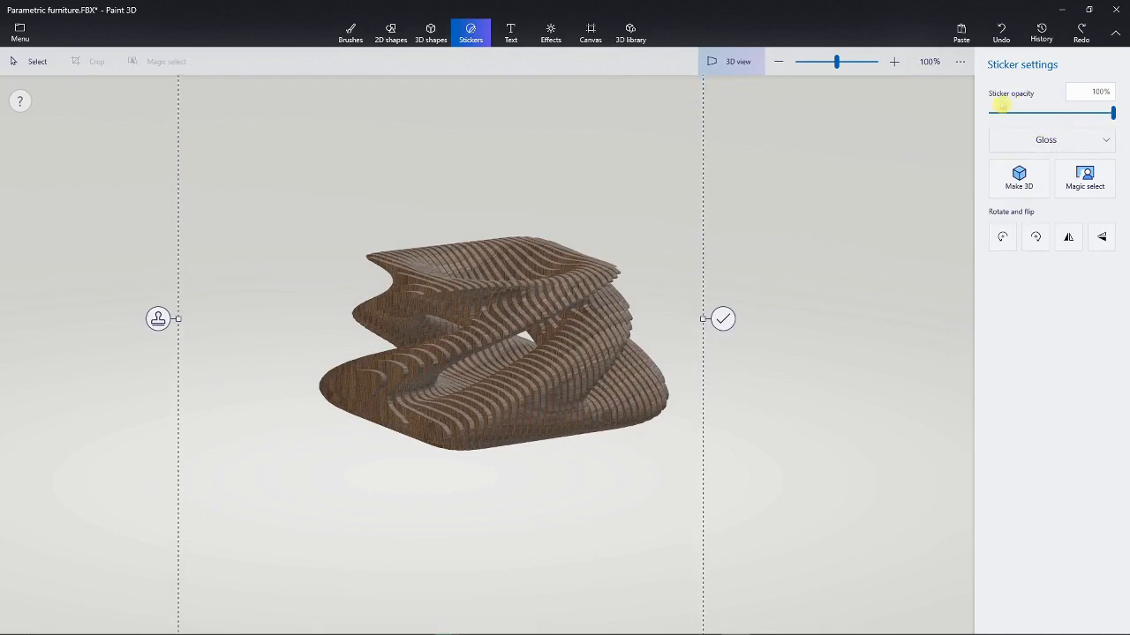
pyautogui.moveTo(1093, 120); pyautogui.dragTo(1016, 126)
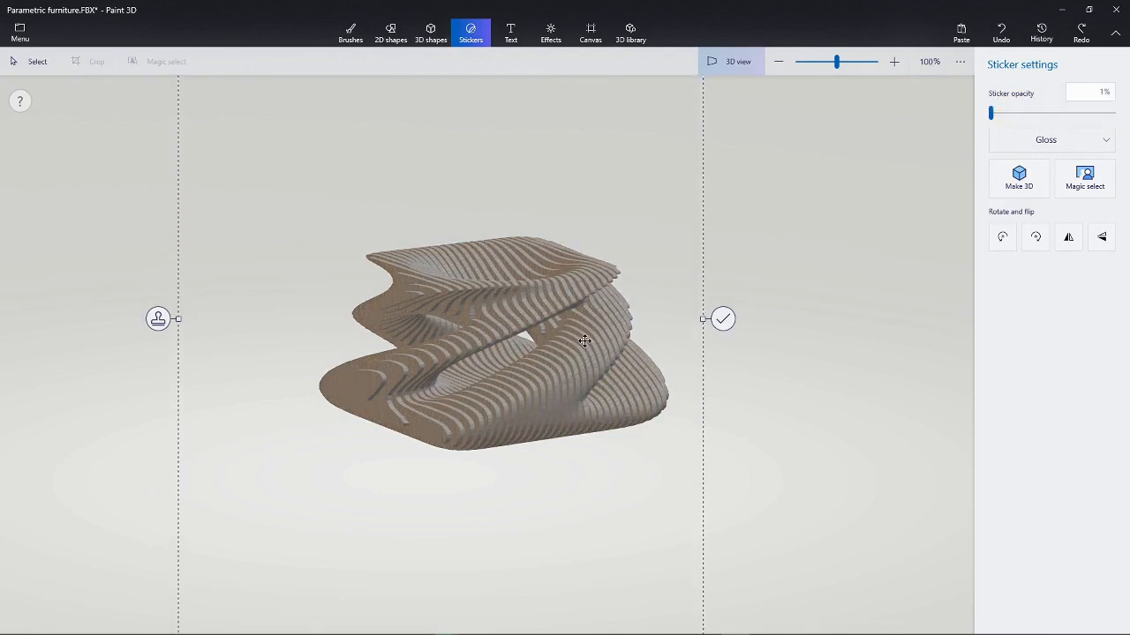
pyautogui.moveTo(1029, 118); pyautogui.dragTo(1125, 119)
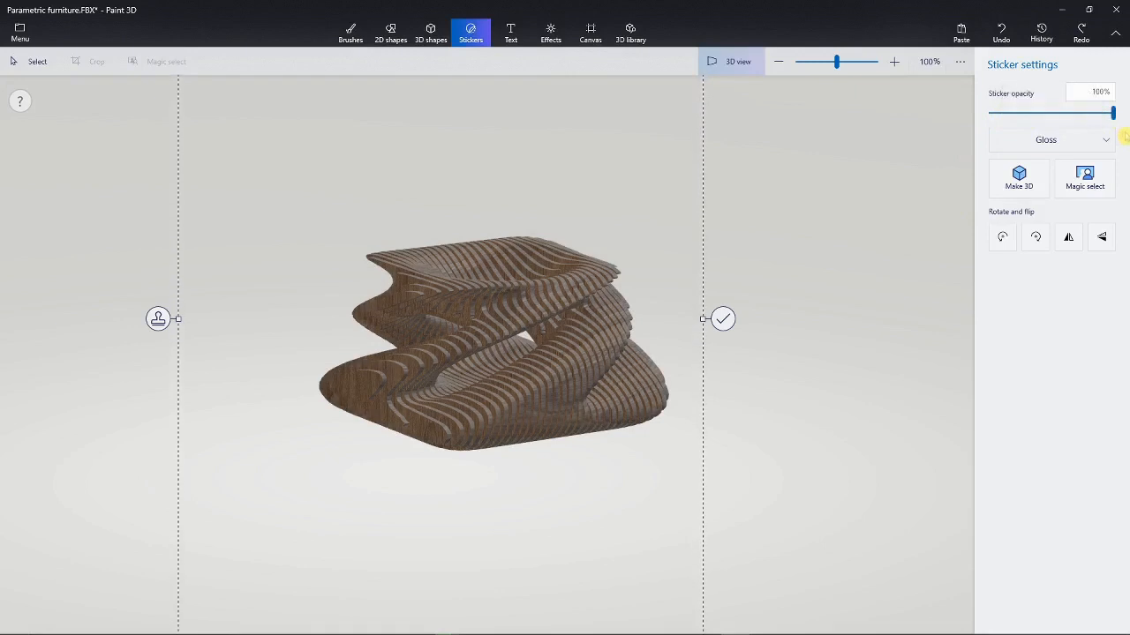
# Step: Try Matte, Dull metal and Polished metal finishes on the wood sticker, settling on Gloss
pyautogui.click(1090, 140)
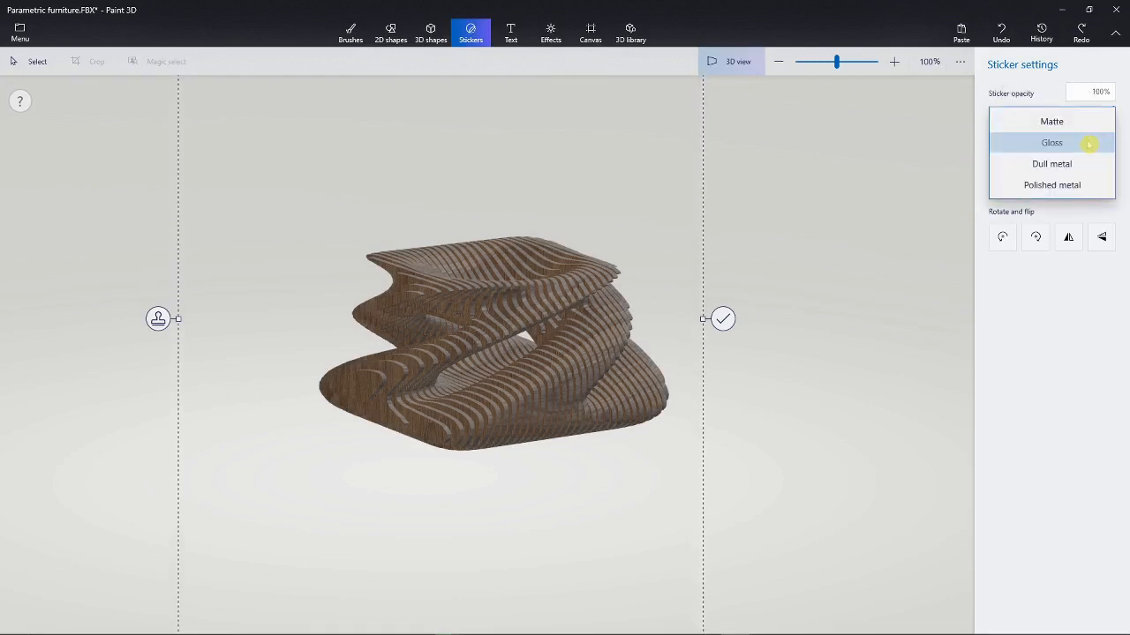
pyautogui.click(1066, 122)
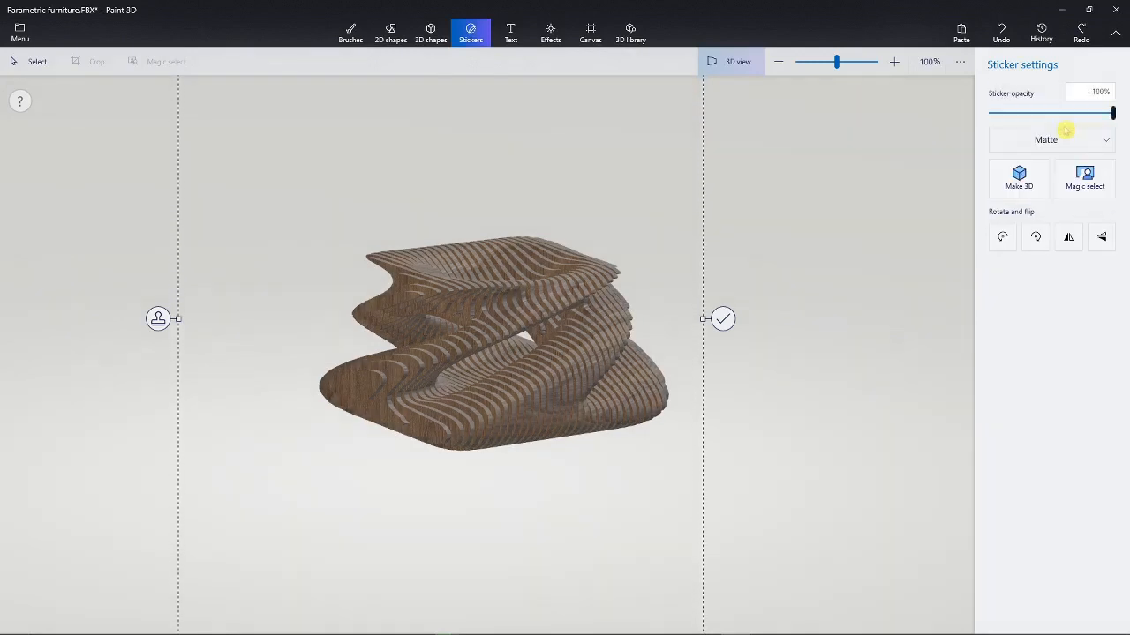
pyautogui.click(1108, 143)
pyautogui.click(1073, 164)
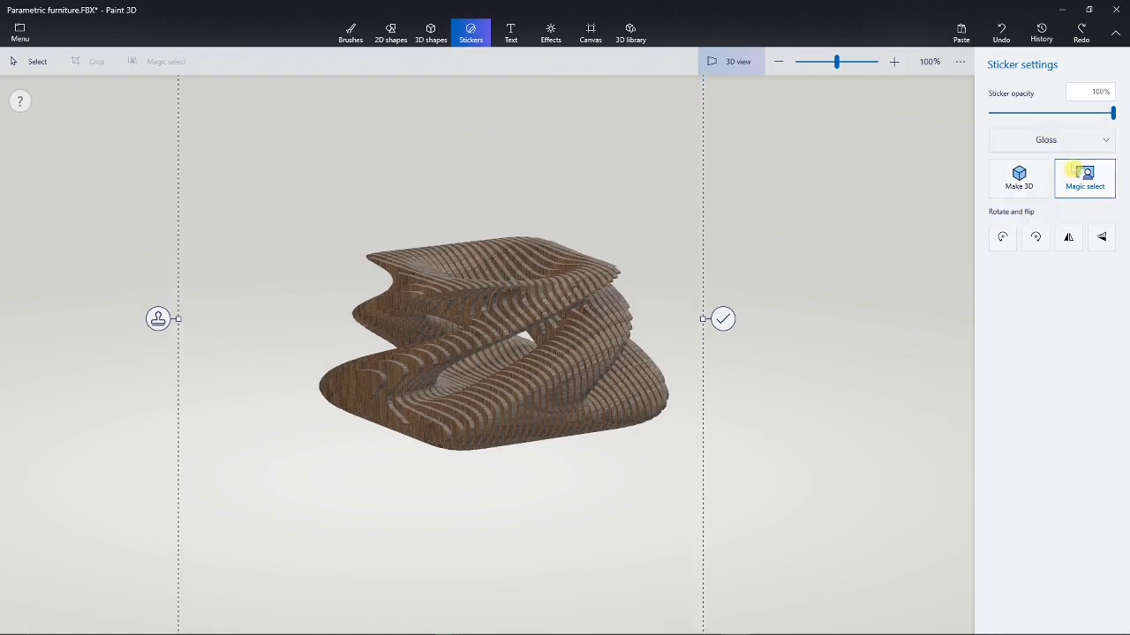
pyautogui.click(1077, 143)
pyautogui.click(1057, 163)
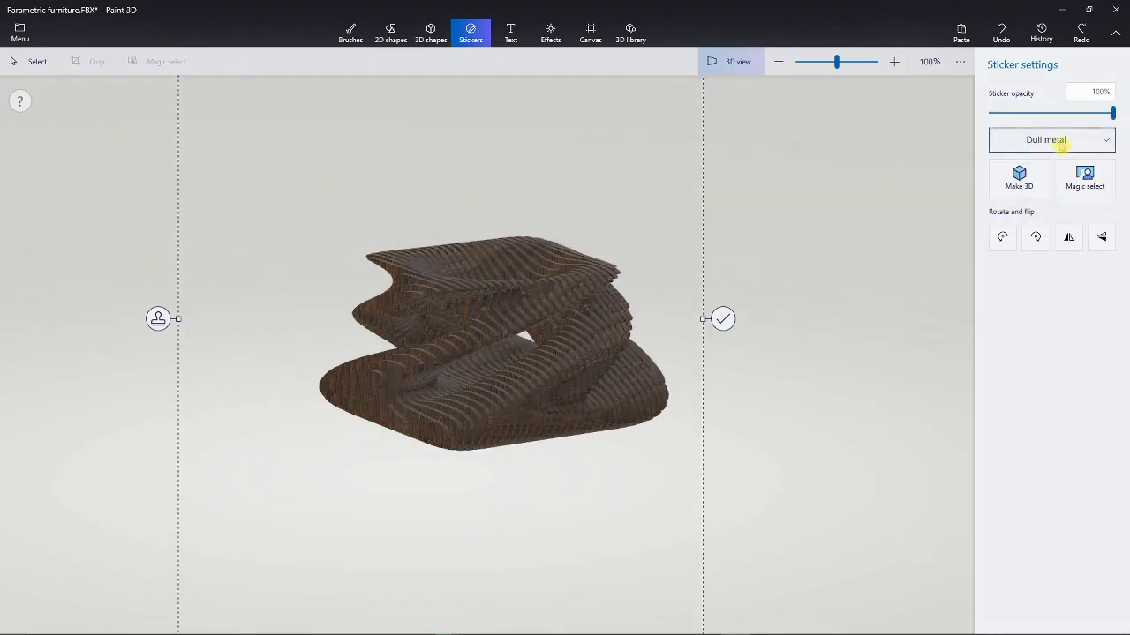
pyautogui.click(1062, 146)
pyautogui.click(1072, 161)
pyautogui.click(1062, 144)
pyautogui.click(1059, 100)
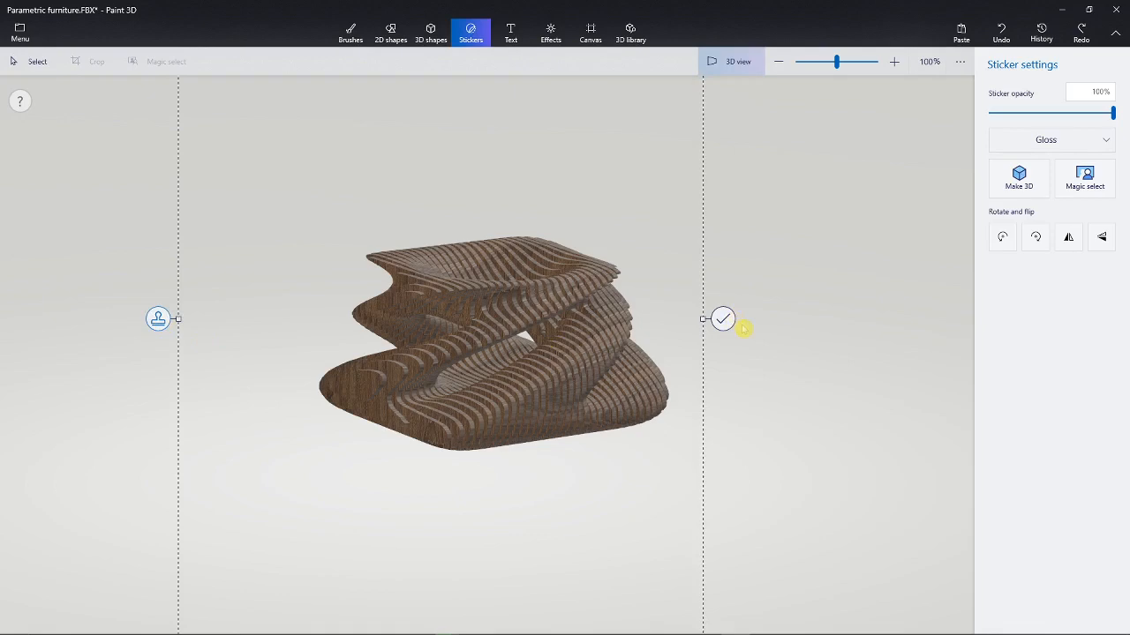
# Step: Nudge the glossy wood sticker, stamp it onto the planter, and view the planter from above
pyautogui.hotkey('ctrl', 'y')
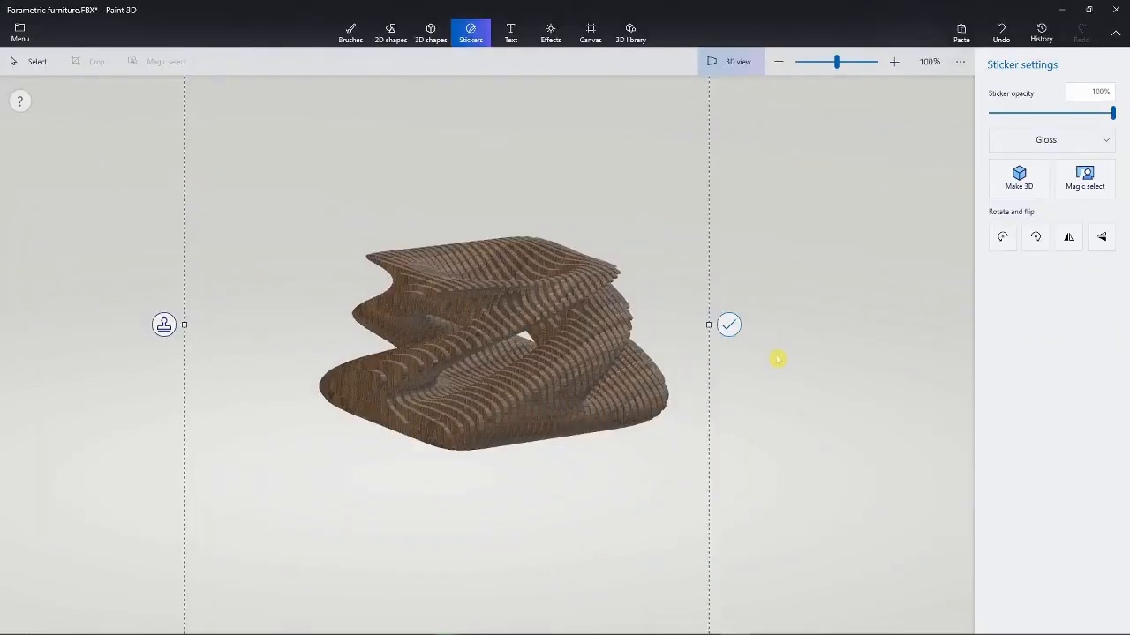
pyautogui.click(777, 358)
pyautogui.moveTo(777, 358); pyautogui.dragTo(636, 410, button='right')
pyautogui.scroll(1, 637, 409)
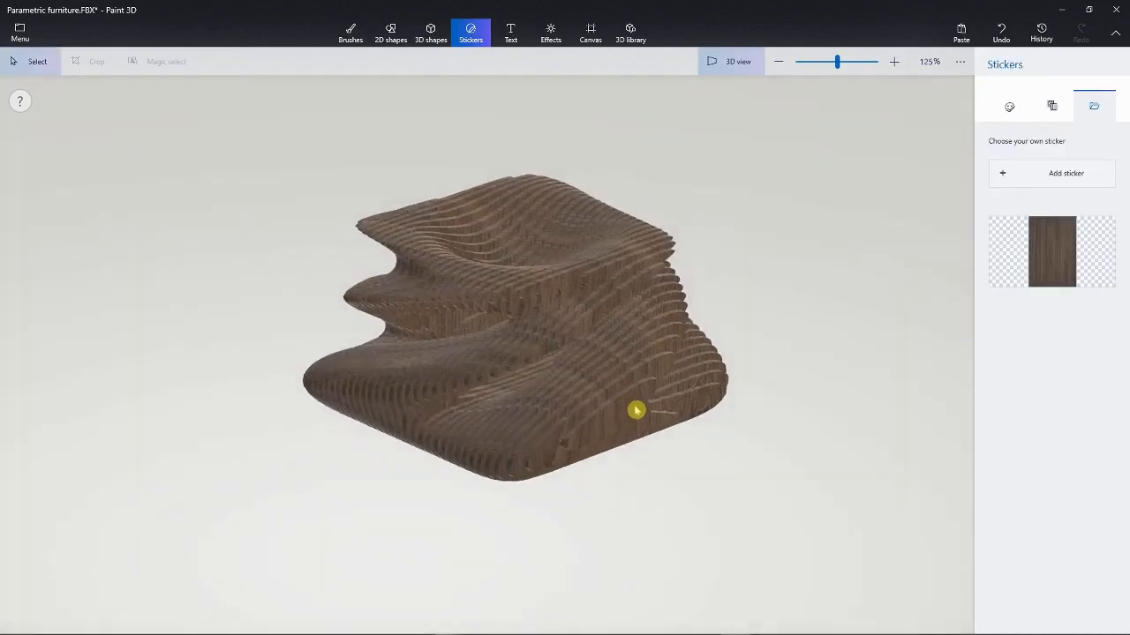
# Step: Search the 3D library for 'plant' and insert the Aloe Plant model
pyautogui.click(630, 33)
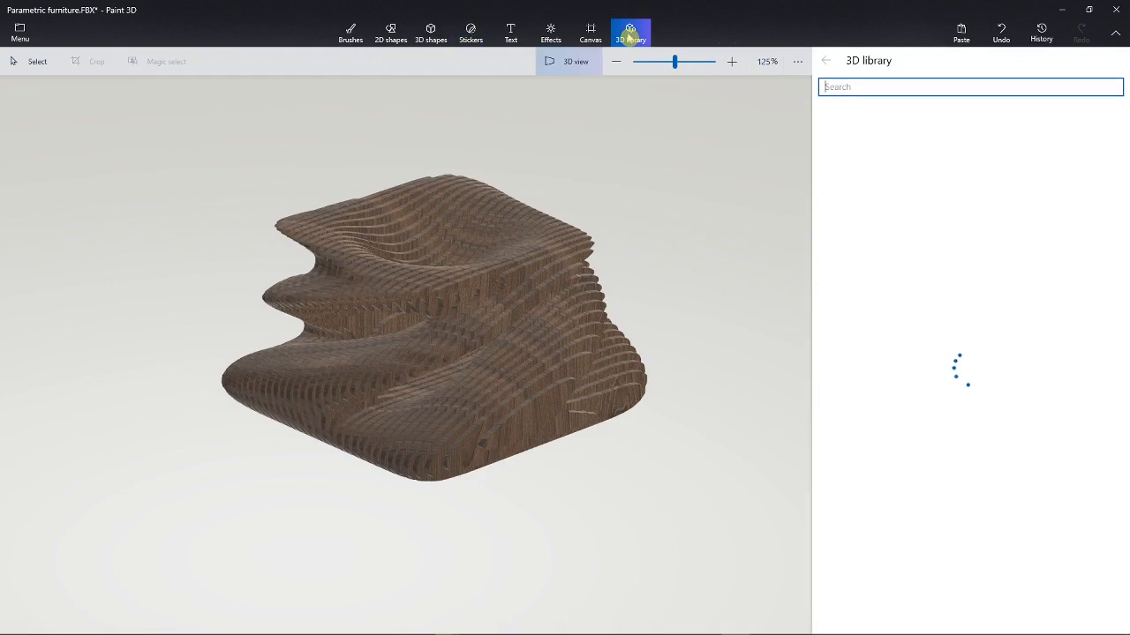
pyautogui.write('plant')
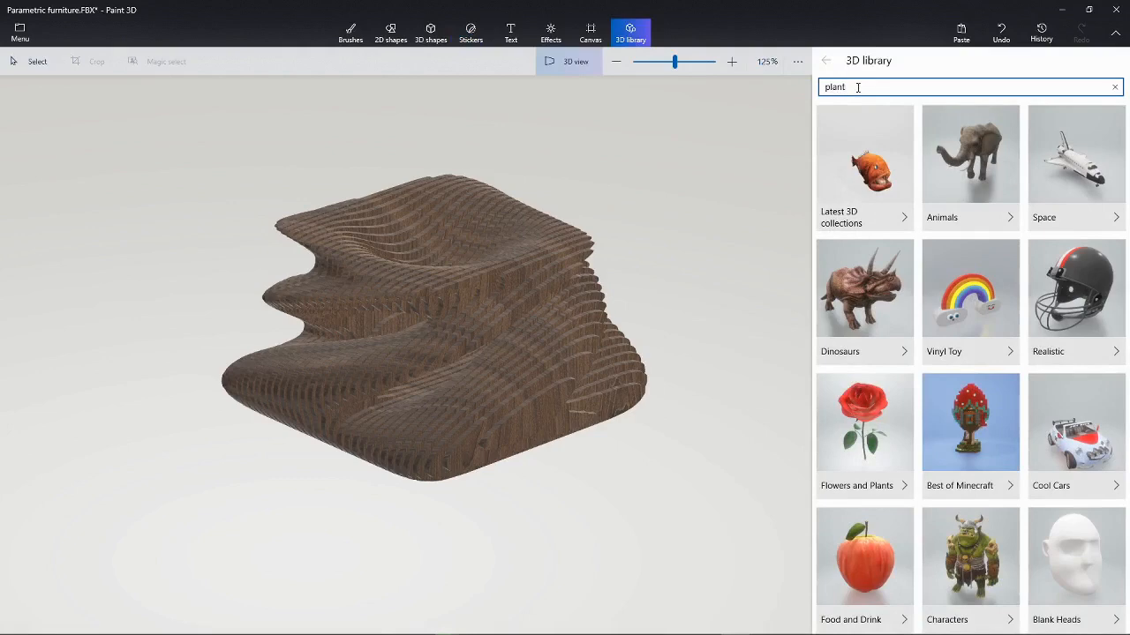
pyautogui.press('Return')
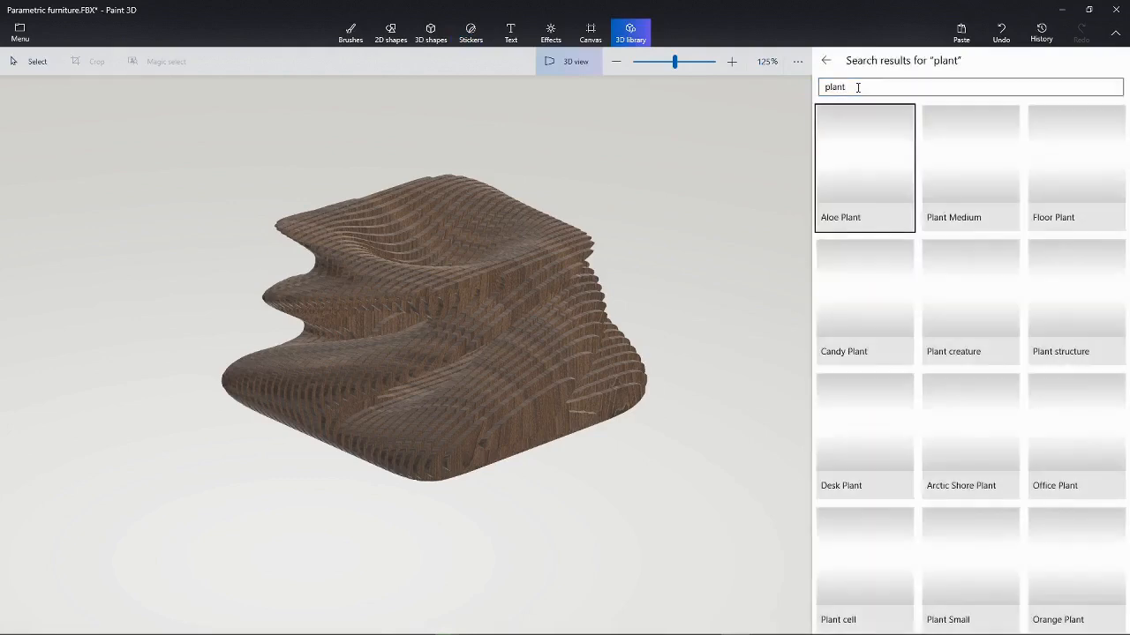
pyautogui.click(868, 165)
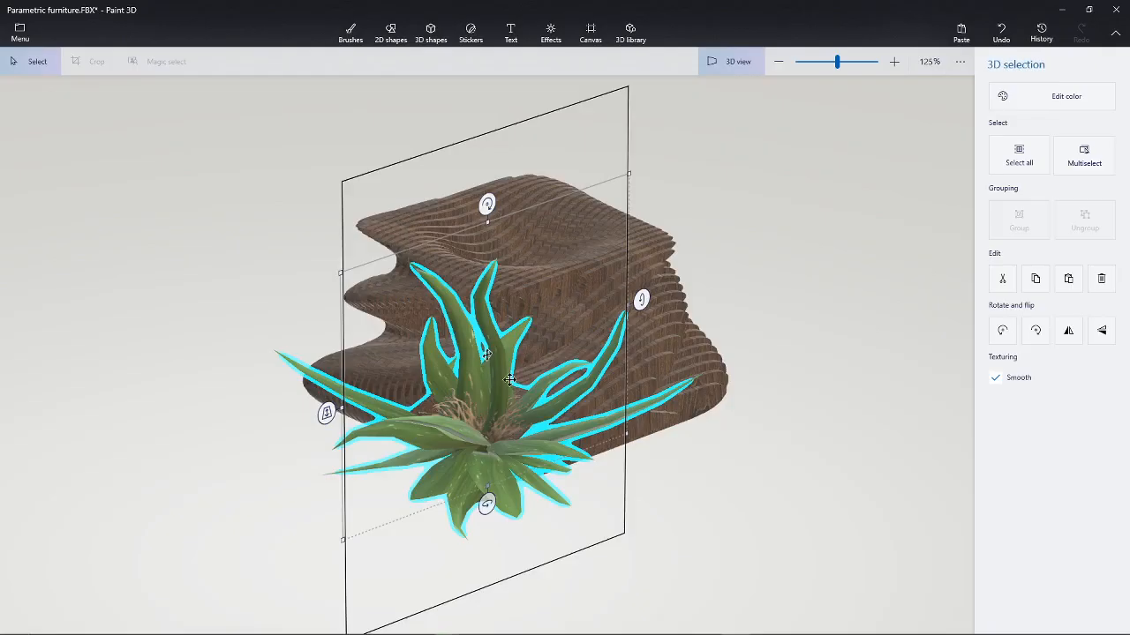
# Step: In the flat view, shrink the aloe plant and position it just above the planter
pyautogui.click(729, 62)
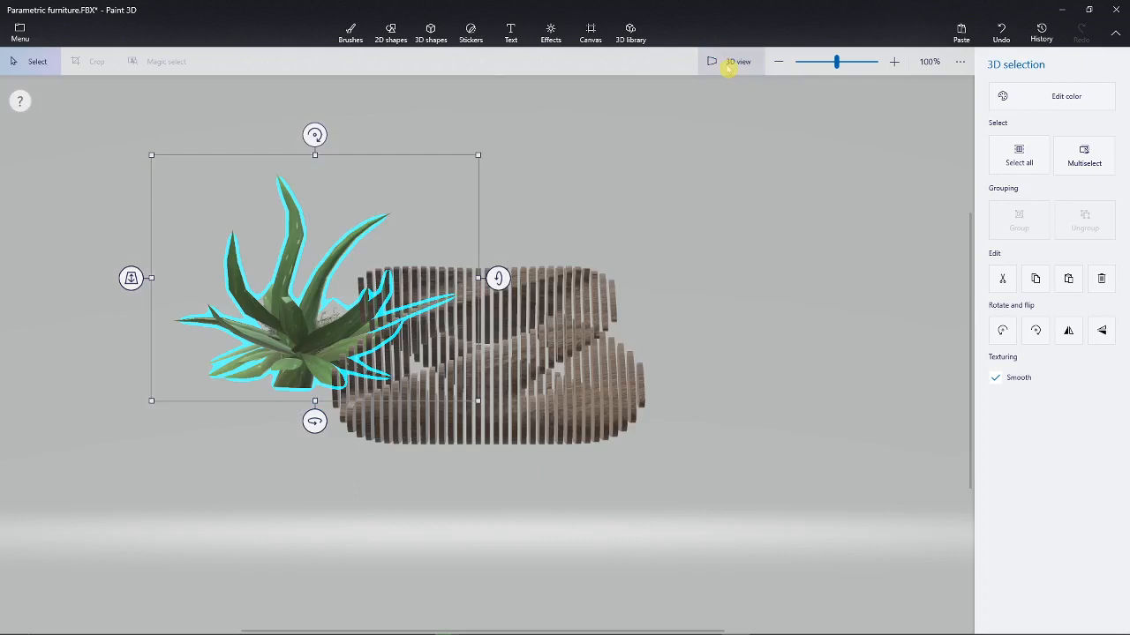
pyautogui.moveTo(295, 343); pyautogui.dragTo(298, 228)
pyautogui.moveTo(471, 292); pyautogui.dragTo(373, 250)
pyautogui.moveTo(249, 174); pyautogui.dragTo(502, 217)
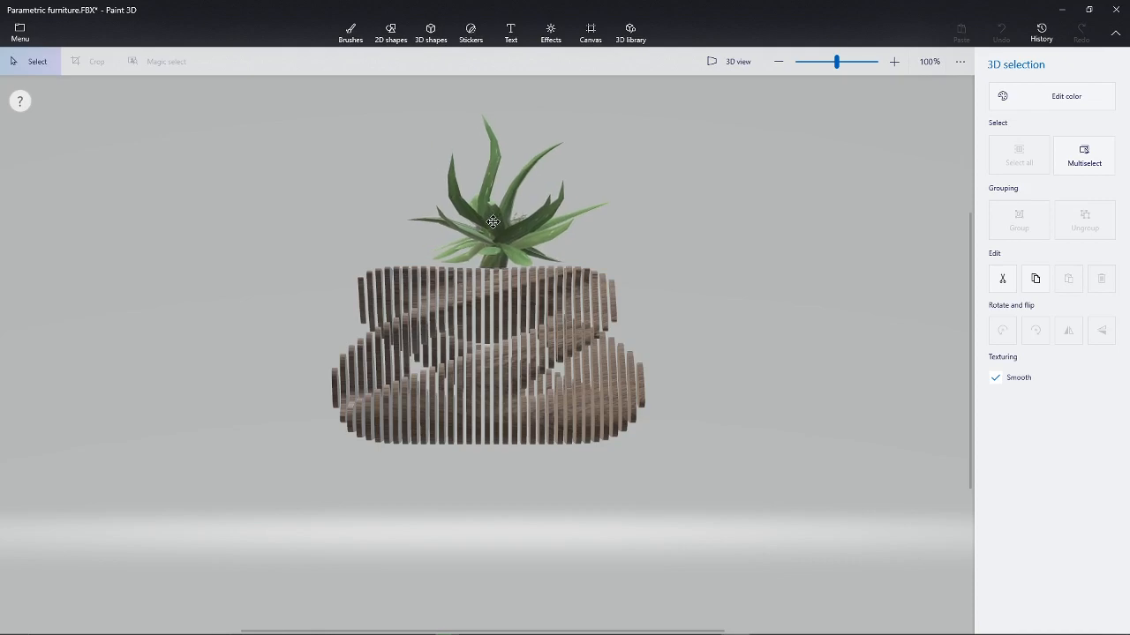
# Step: Back in 3D view, drop the aloe plant into the planter's top opening
pyautogui.click(719, 66)
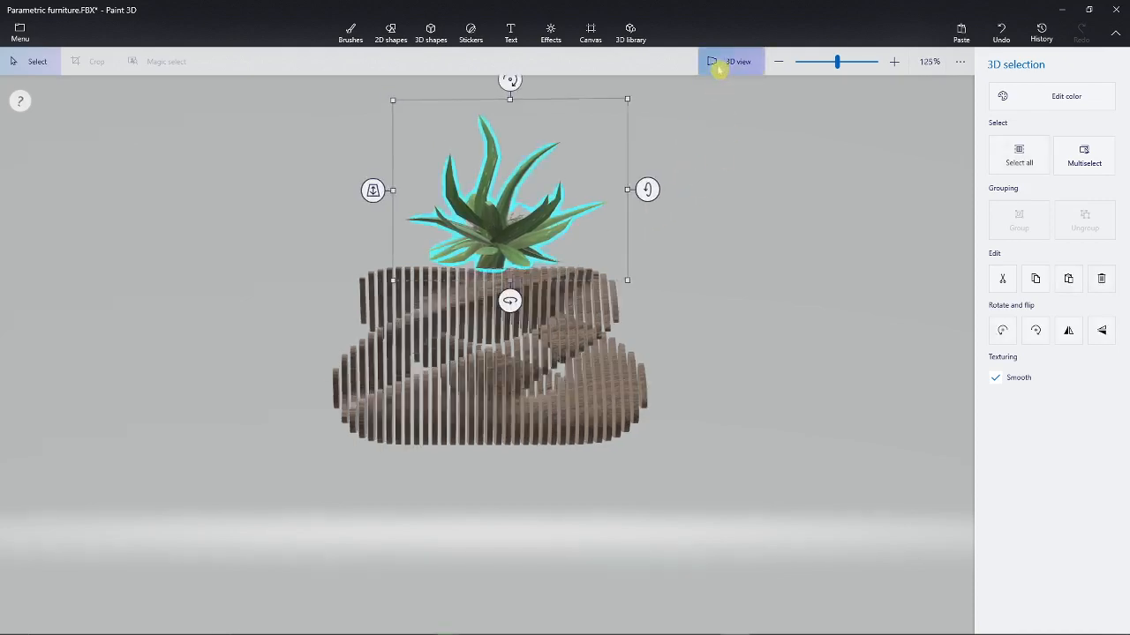
pyautogui.moveTo(415, 379); pyautogui.dragTo(403, 456, button='middle')
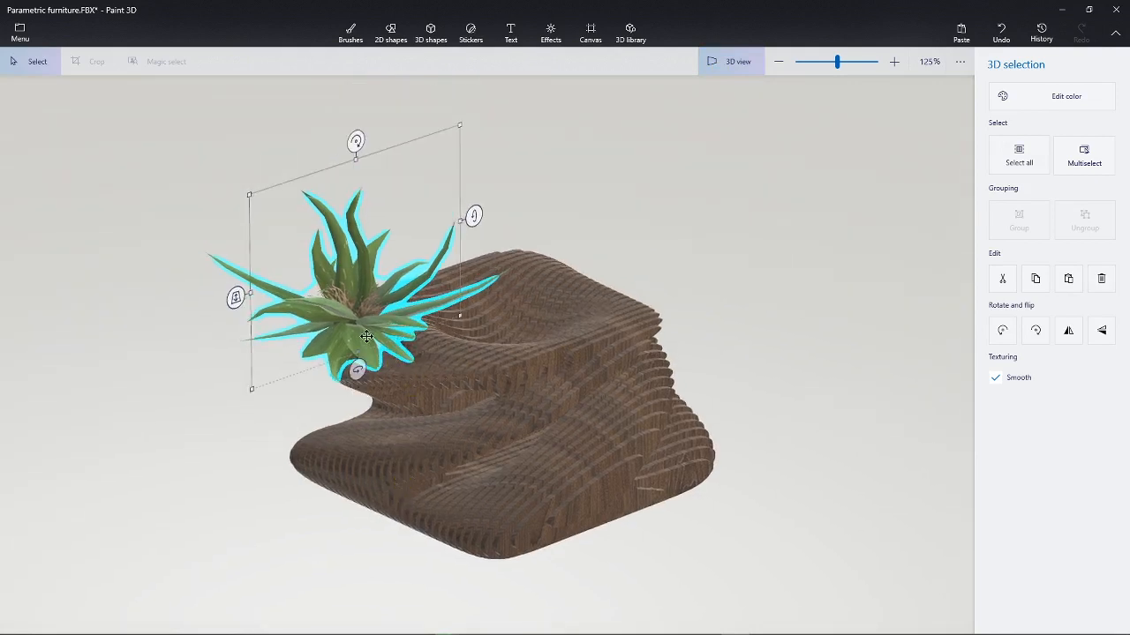
pyautogui.moveTo(366, 336); pyautogui.dragTo(510, 316)
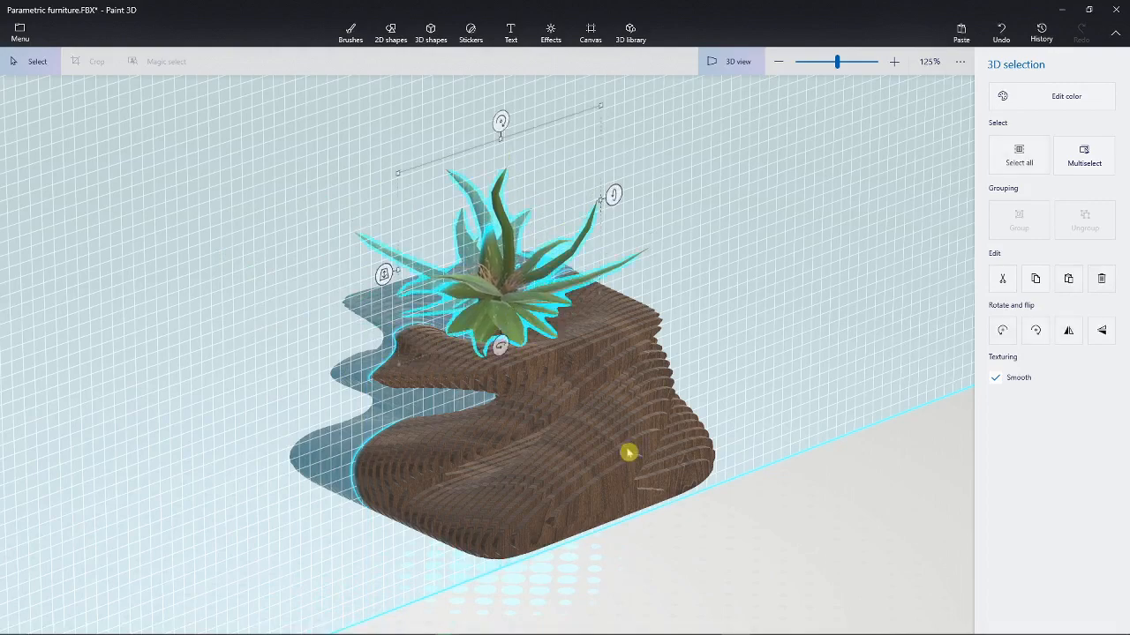
pyautogui.click(850, 544)
# Step: Orbit around the planter to check the plant's placement, then bring up the Effects options
pyautogui.moveTo(585, 447); pyautogui.dragTo(744, 466, button='right')
pyautogui.moveTo(726, 438); pyautogui.dragTo(719, 374, button='middle')
pyautogui.scroll(-1, 738, 408)
pyautogui.moveTo(739, 431); pyautogui.dragTo(557, 392, button='right')
pyautogui.moveTo(600, 423); pyautogui.dragTo(544, 337, button='middle')
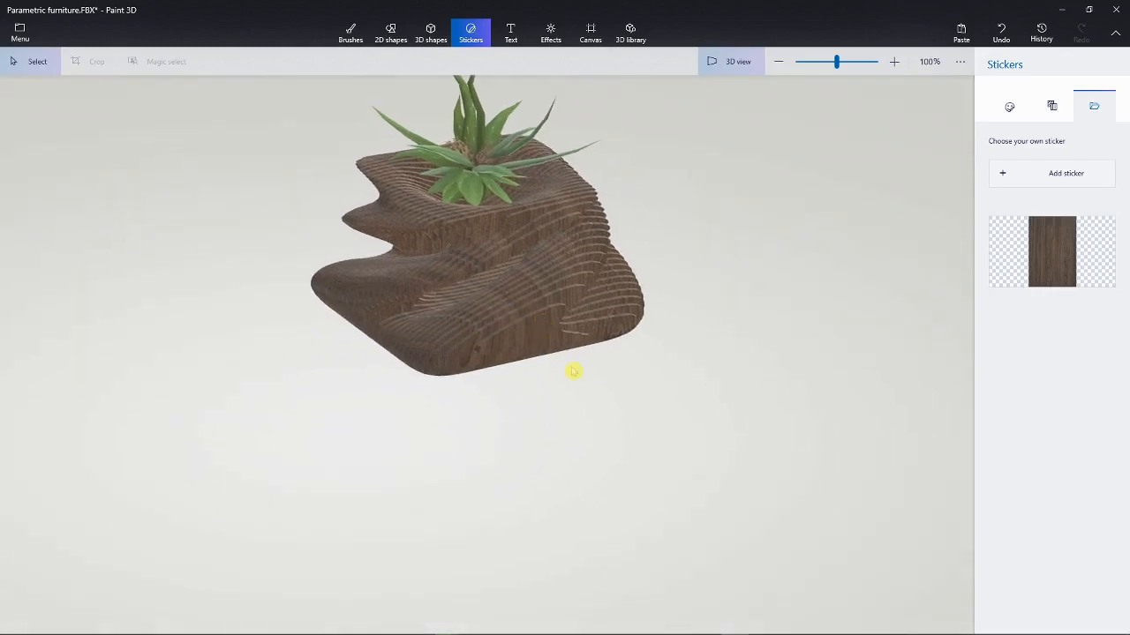
pyautogui.scroll(-1, 592, 410)
pyautogui.moveTo(592, 422)
pyautogui.mouseDown(button='right')
pyautogui.moveTo(577, 403)
pyautogui.moveTo(550, 424)
pyautogui.moveTo(608, 429)
pyautogui.mouseUp(button='right')
pyautogui.scroll(-1, 605, 427)
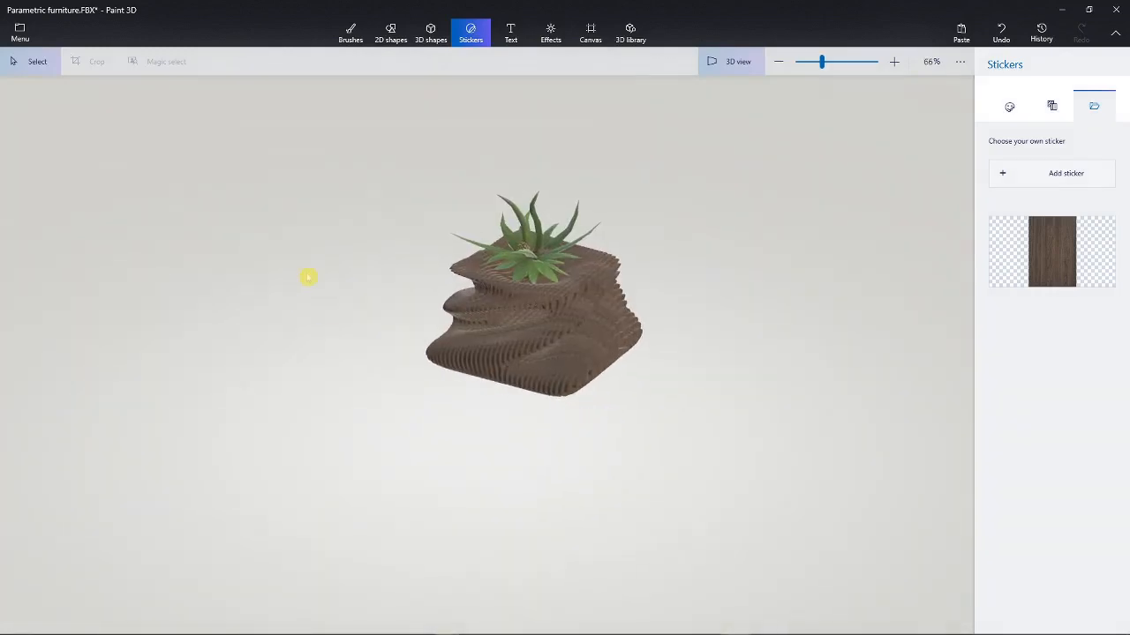
pyautogui.scroll(1, 569, 326)
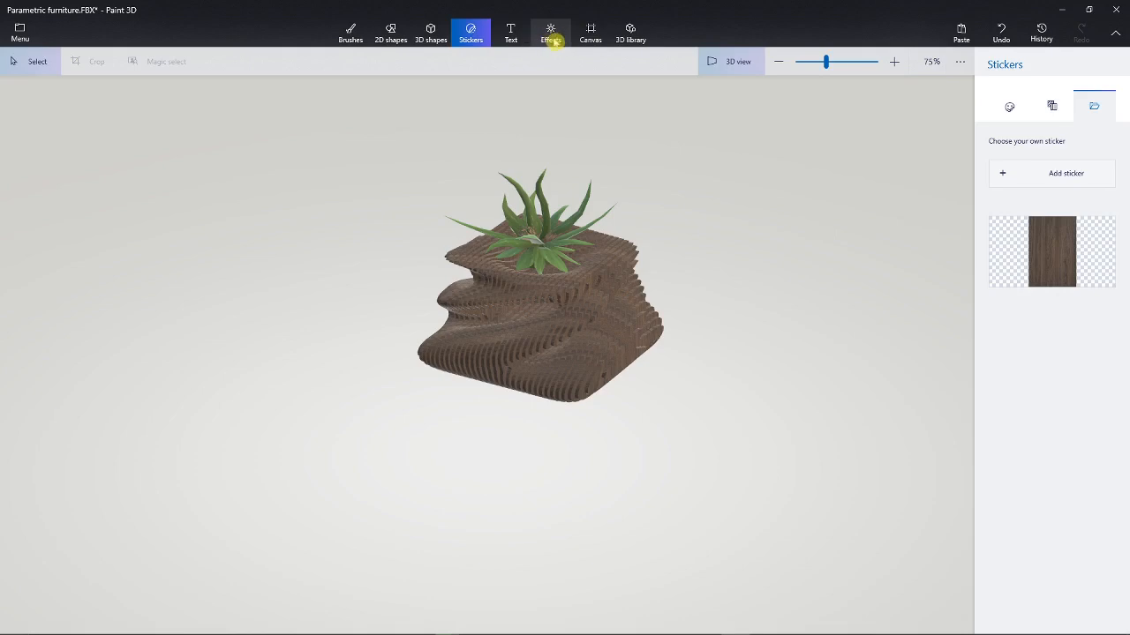
pyautogui.click(552, 40)
# Step: Try the Lavender, Honey and Canterbury filters while moving the light to upper and lower left
pyautogui.moveTo(727, 335); pyautogui.dragTo(685, 309)
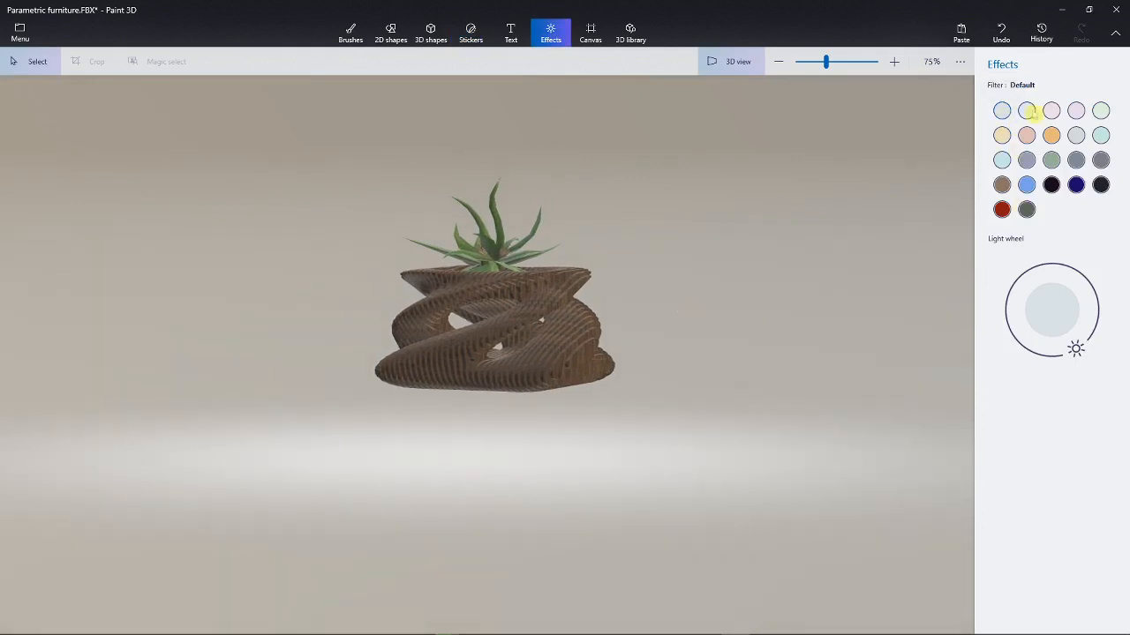
pyautogui.click(1026, 110)
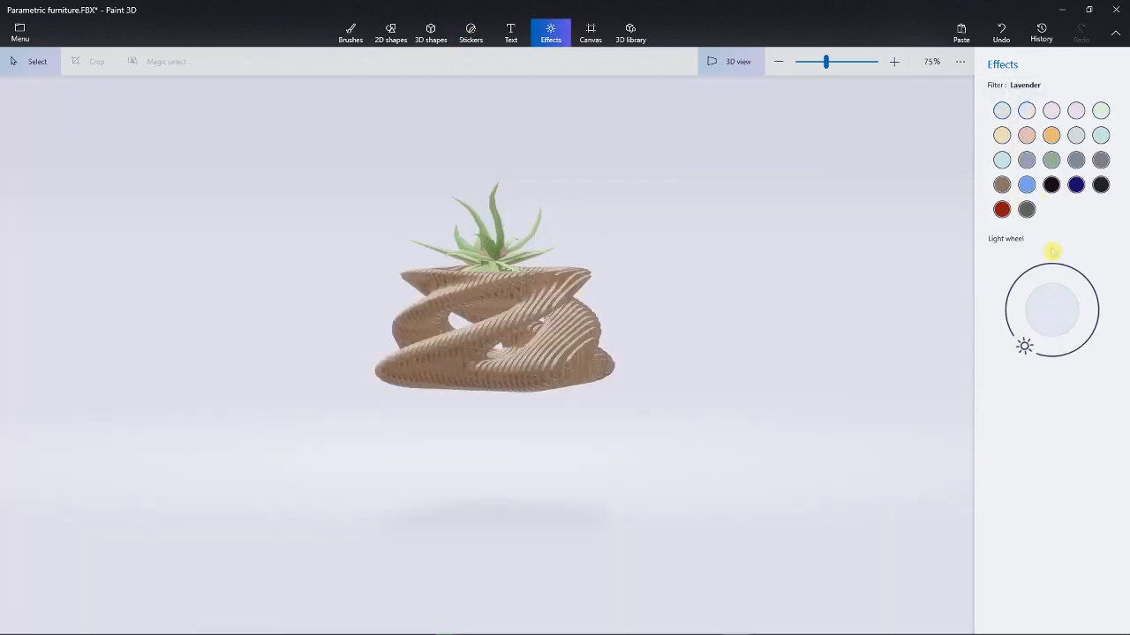
pyautogui.moveTo(1022, 346)
pyautogui.mouseDown()
pyautogui.moveTo(1001, 288)
pyautogui.moveTo(1023, 257)
pyautogui.mouseUp()
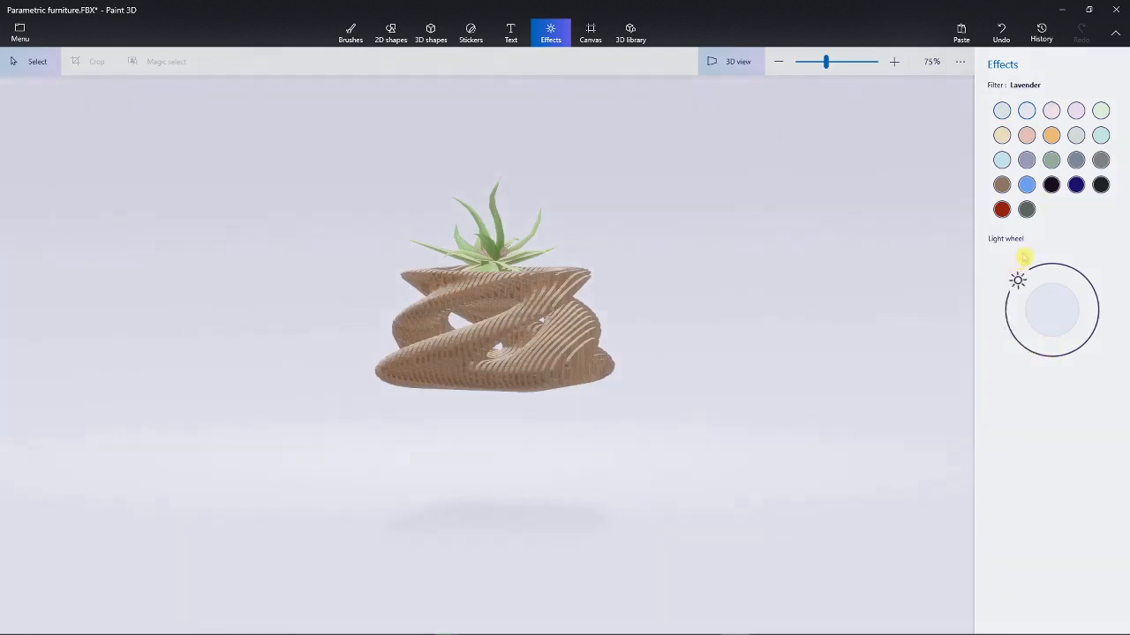
pyautogui.moveTo(1020, 310); pyautogui.dragTo(1022, 342)
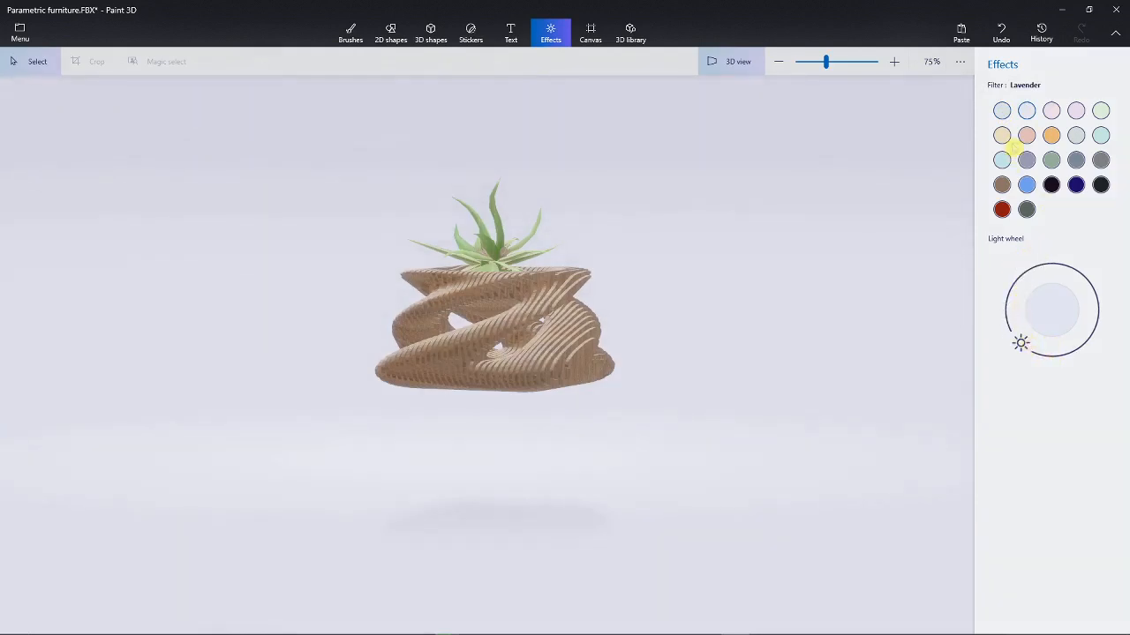
pyautogui.click(1051, 134)
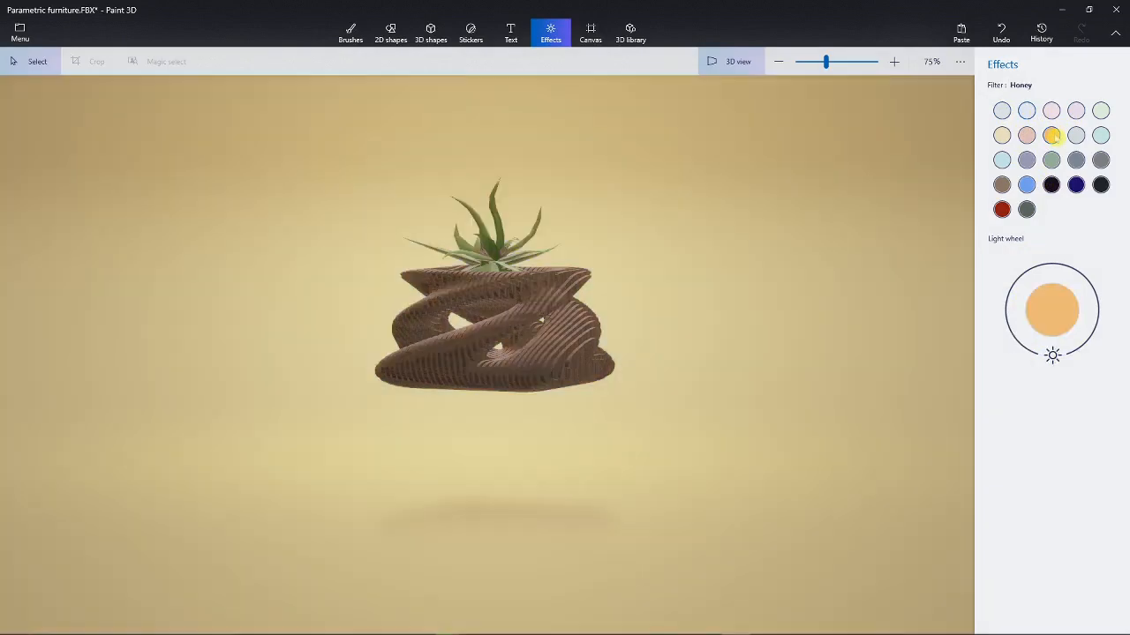
pyautogui.click(1026, 160)
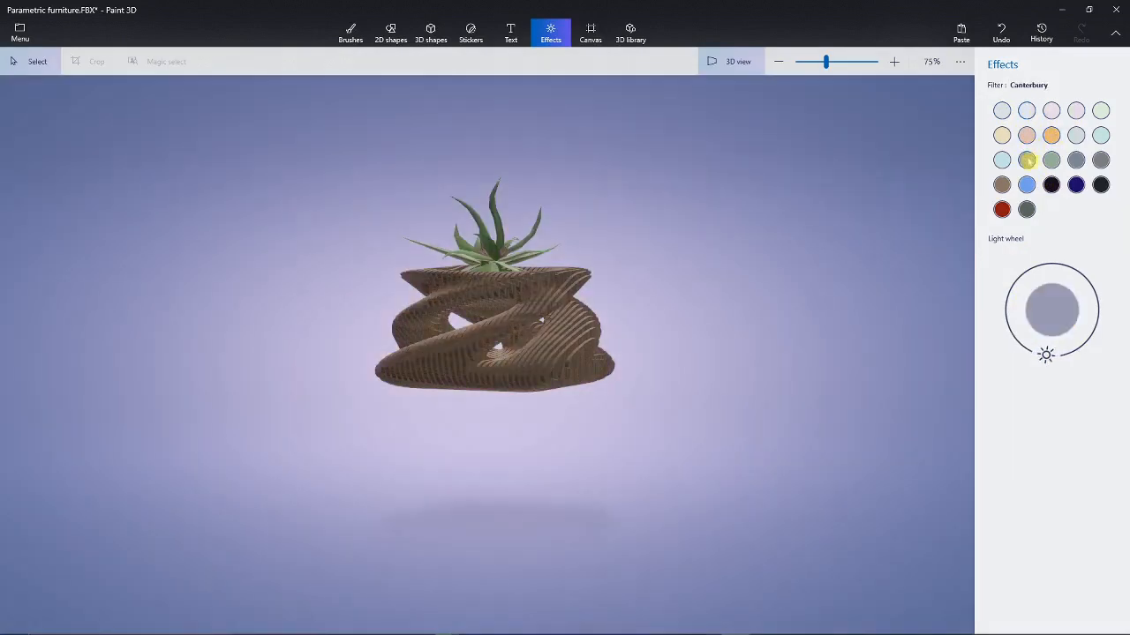
# Step: Try Night and Cave (Minecraft) lighting with the light from below, then restore Default lighting
pyautogui.click(1051, 186)
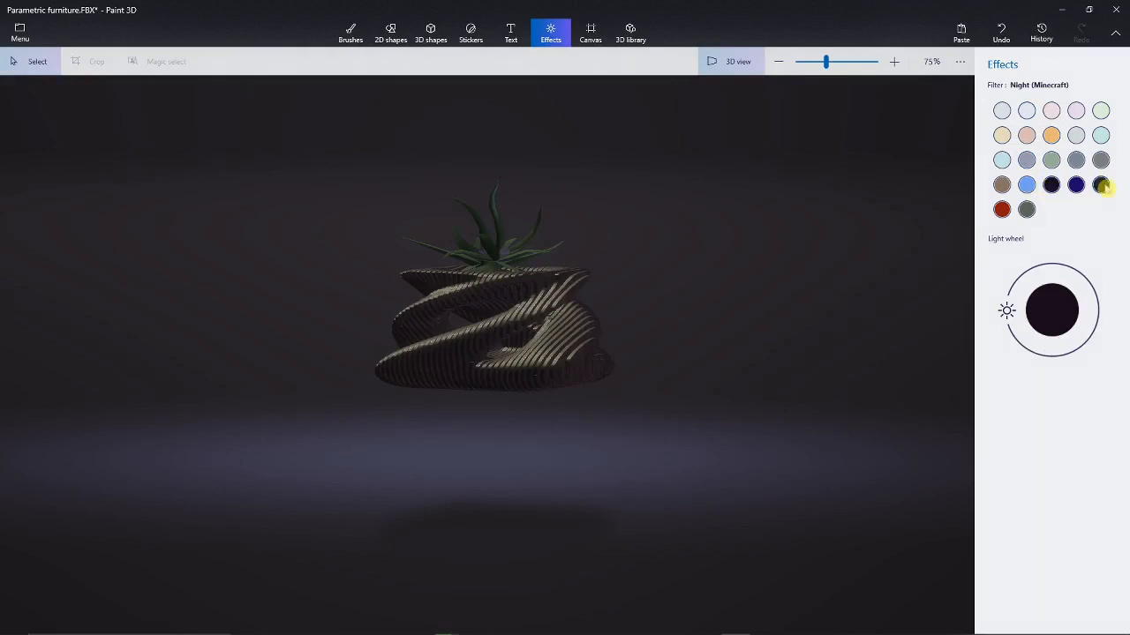
pyautogui.click(1103, 185)
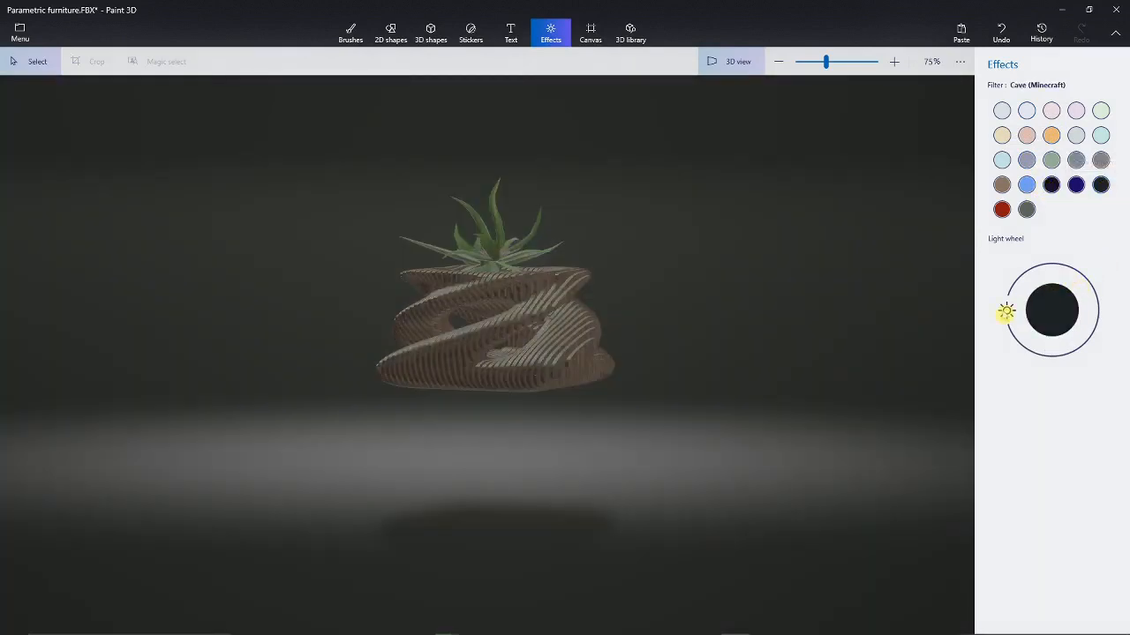
pyautogui.moveTo(1006, 320); pyautogui.dragTo(1008, 338)
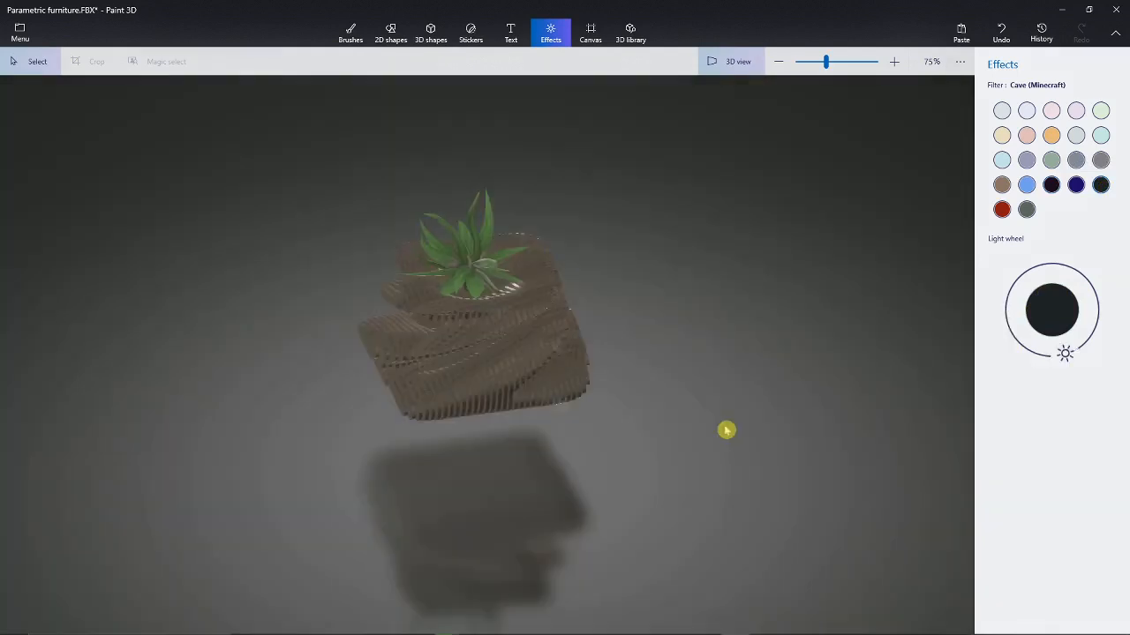
pyautogui.moveTo(726, 429); pyautogui.dragTo(667, 401, button='right')
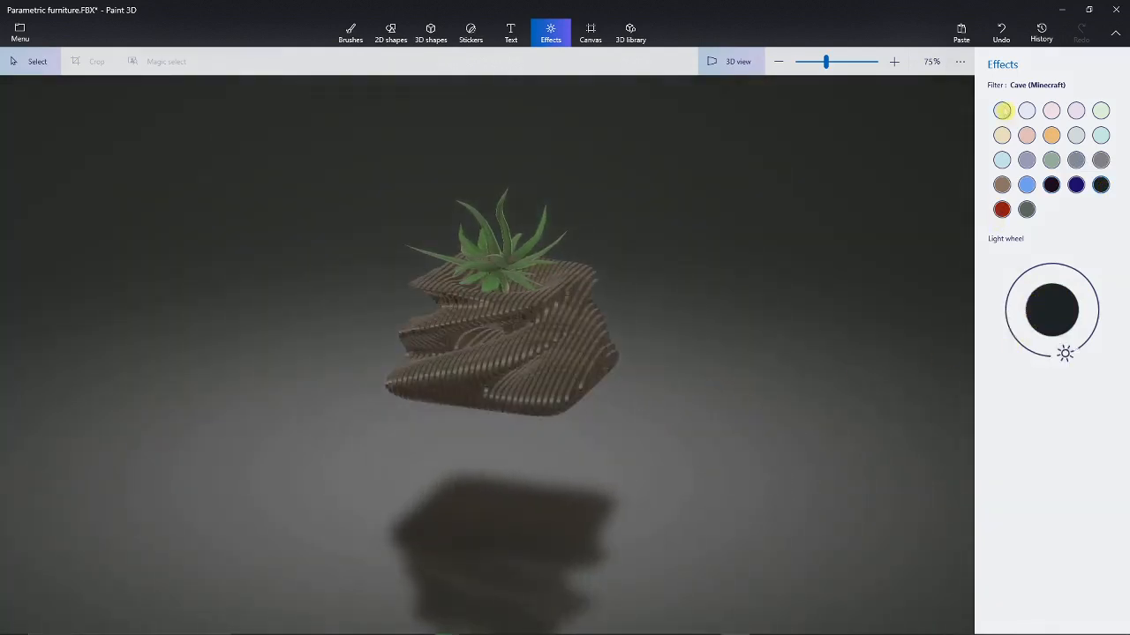
pyautogui.click(1001, 110)
pyautogui.moveTo(537, 428); pyautogui.dragTo(573, 449, button='right')
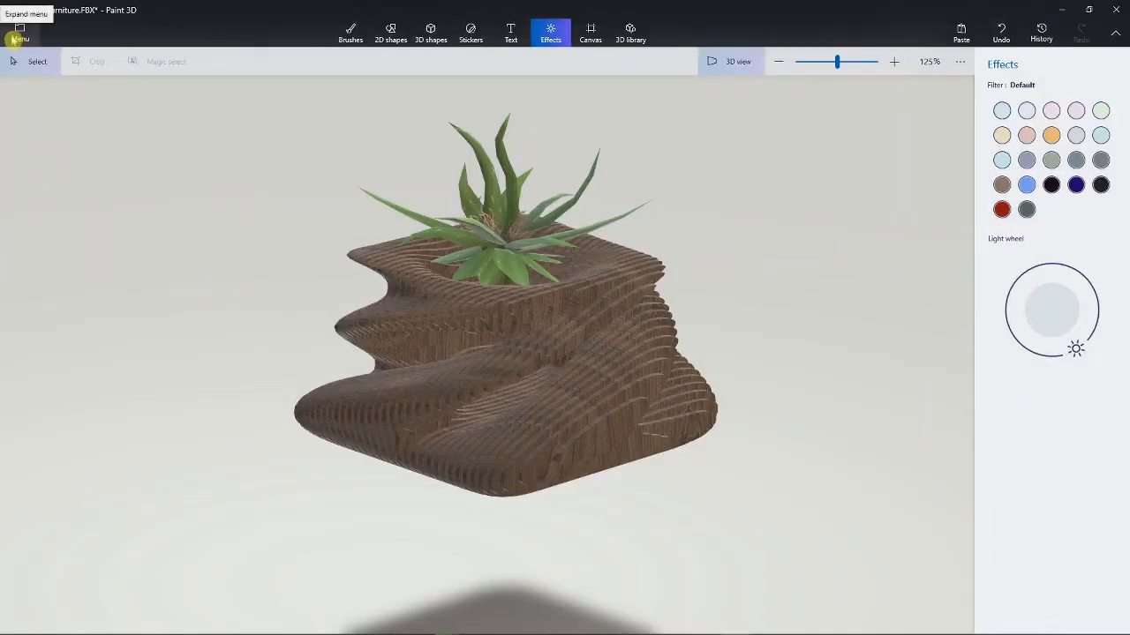
# Step: Choose Save as copy with the Video option for the planter scene
pyautogui.click(19, 38)
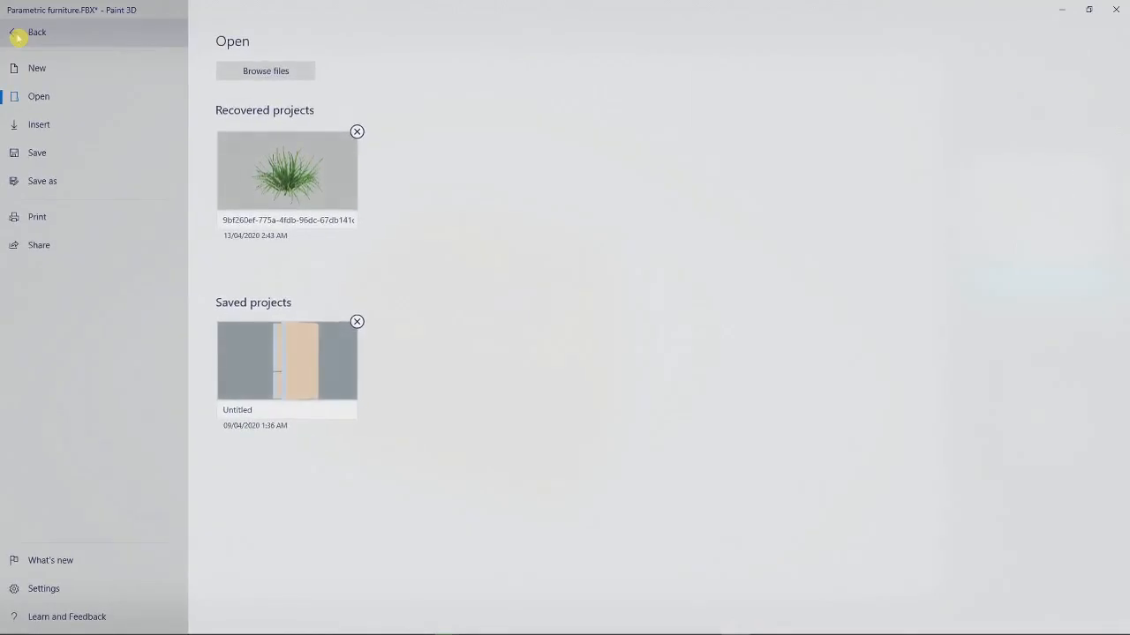
pyautogui.click(65, 185)
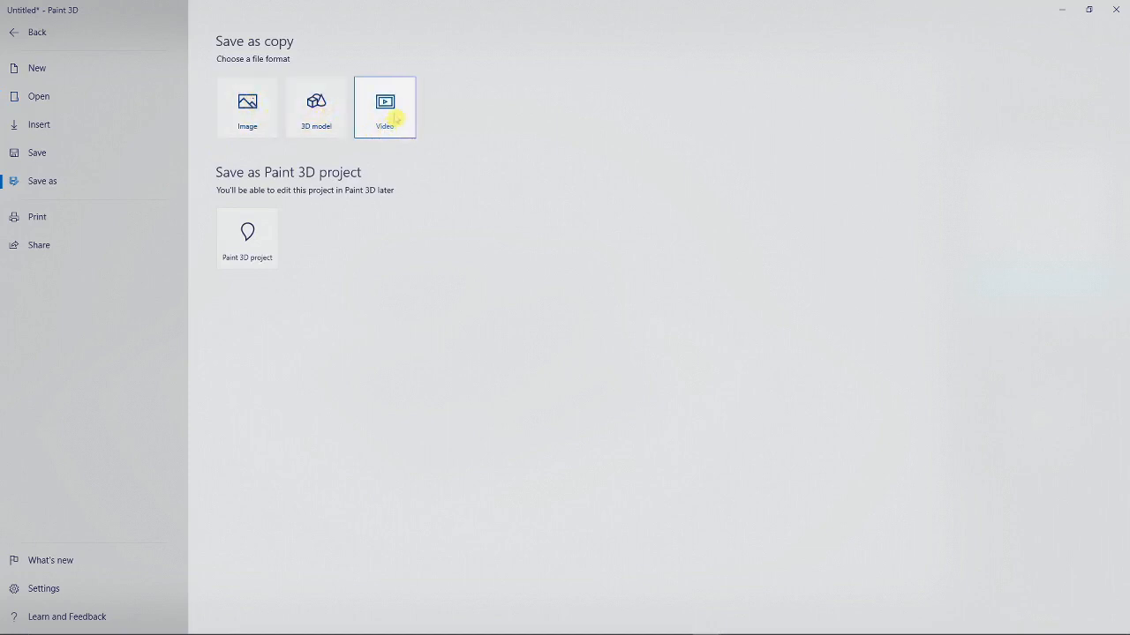
pyautogui.click(388, 110)
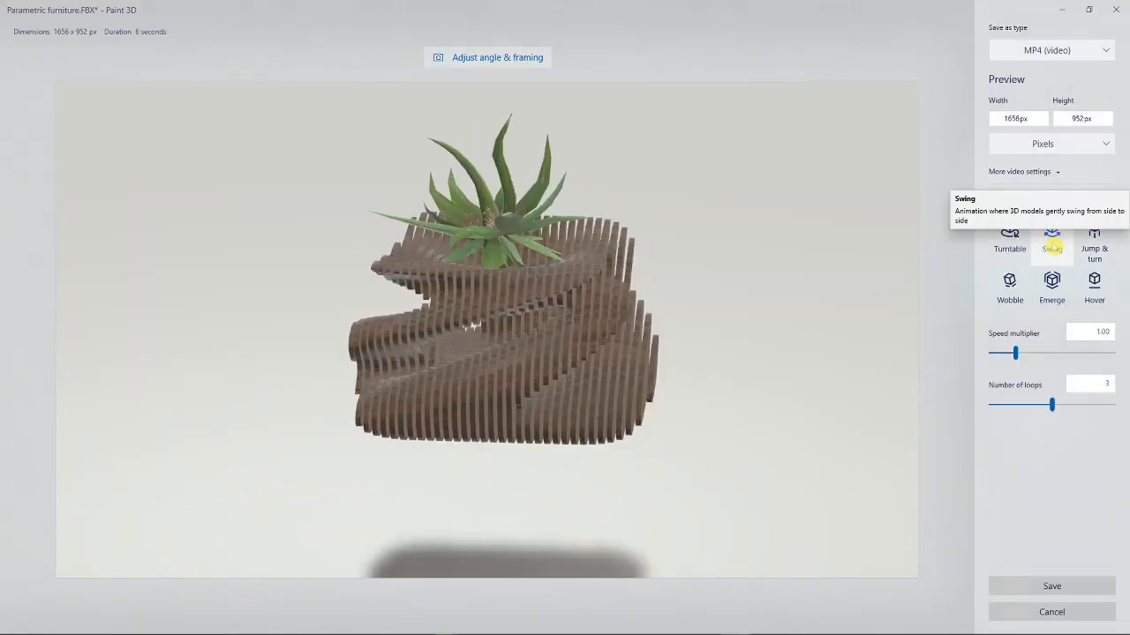
# Step: Preview the Jump & turn and Hover animations, then choose Turntable
pyautogui.click(1095, 250)
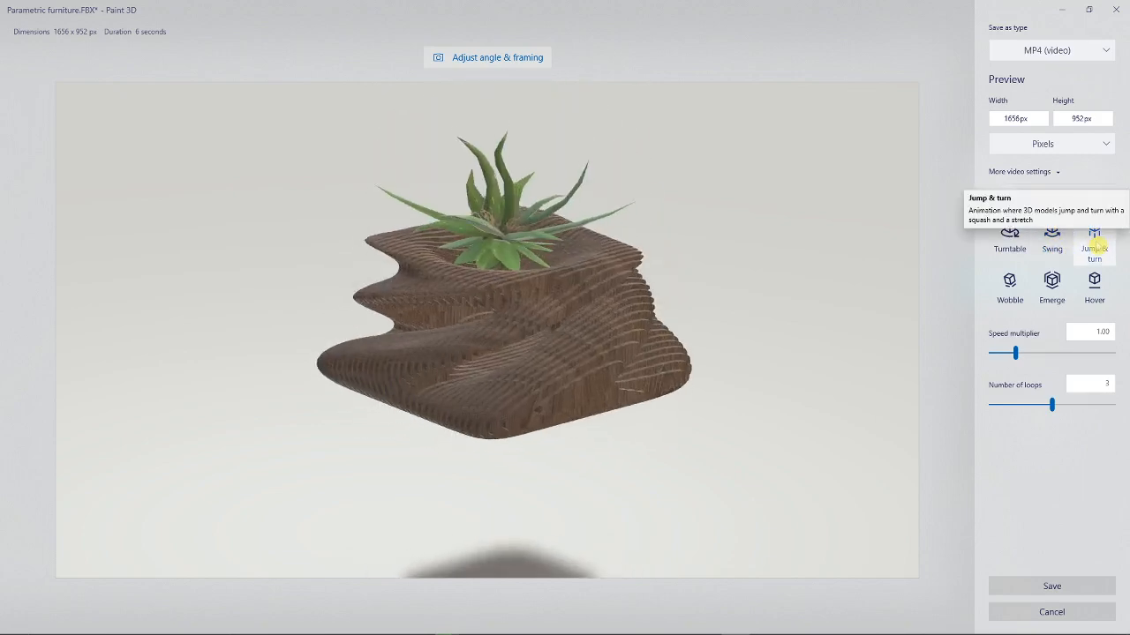
pyautogui.click(1094, 284)
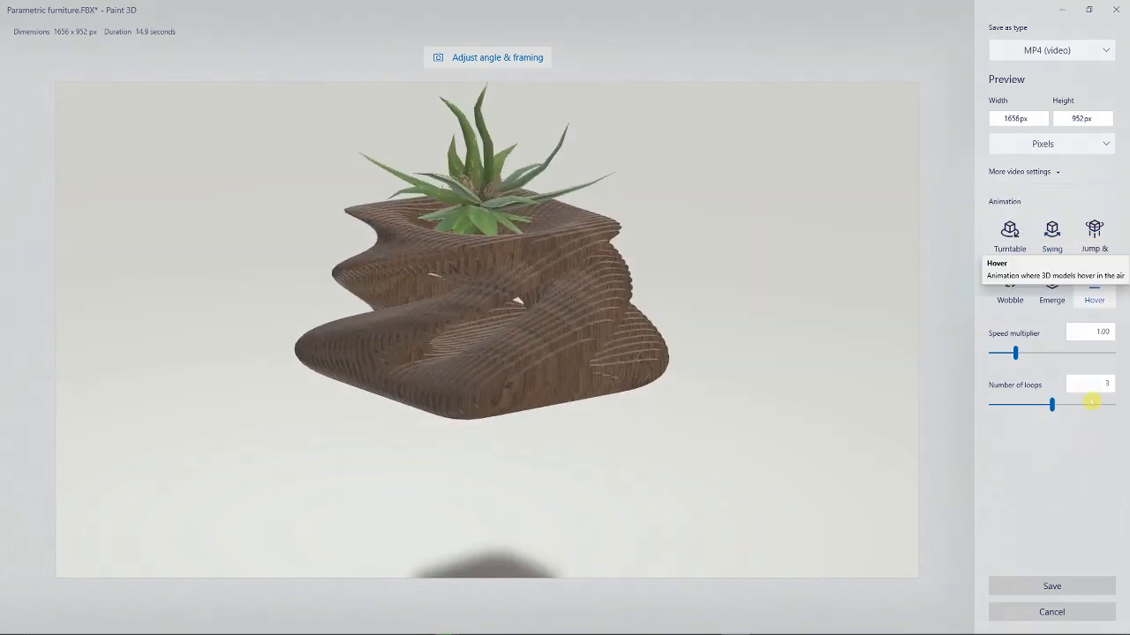
pyautogui.click(1009, 232)
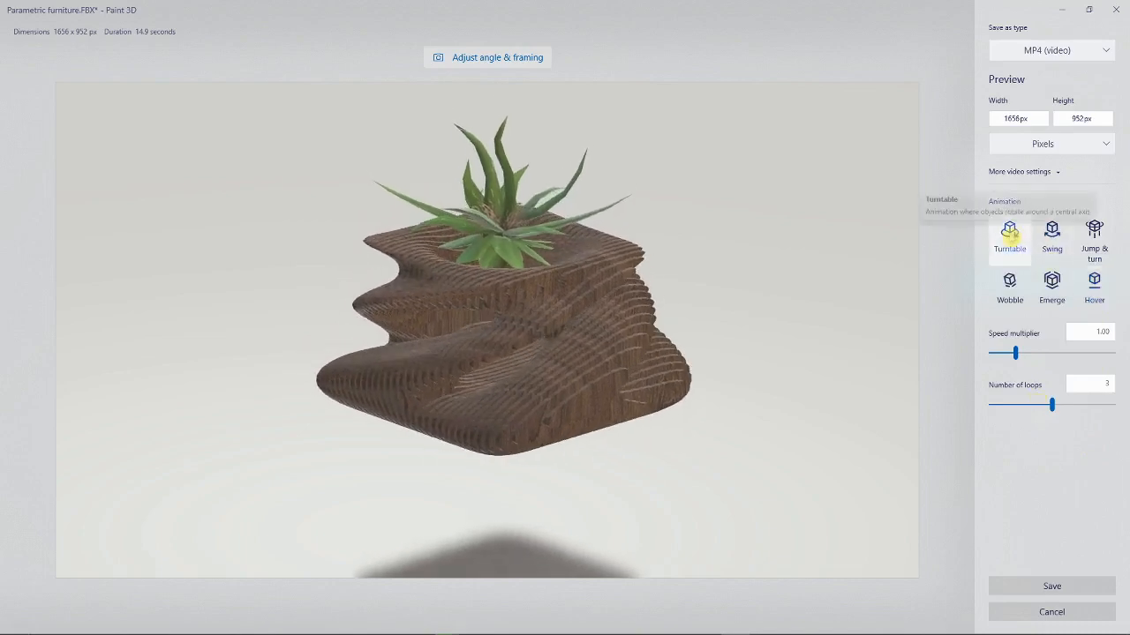
# Step: Set speed multiplier to 0.25 and loops to 2, keeping MP4 (video) as file type
pyautogui.moveTo(1015, 355); pyautogui.dragTo(1006, 355)
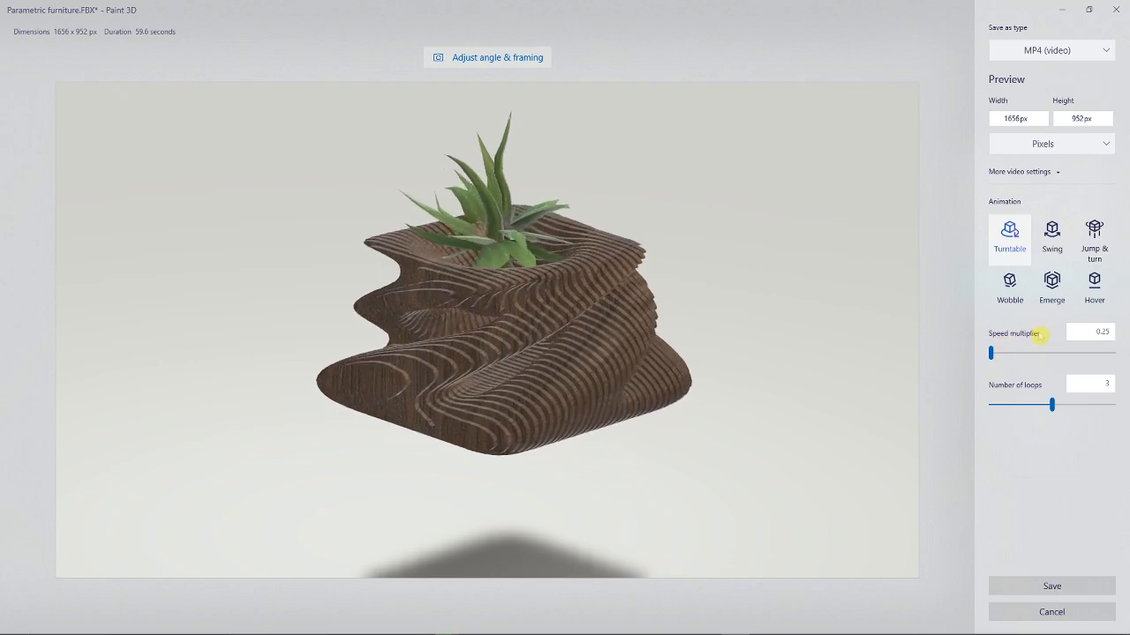
pyautogui.moveTo(992, 354)
pyautogui.mouseDown()
pyautogui.moveTo(1115, 352)
pyautogui.moveTo(990, 353)
pyautogui.mouseUp()
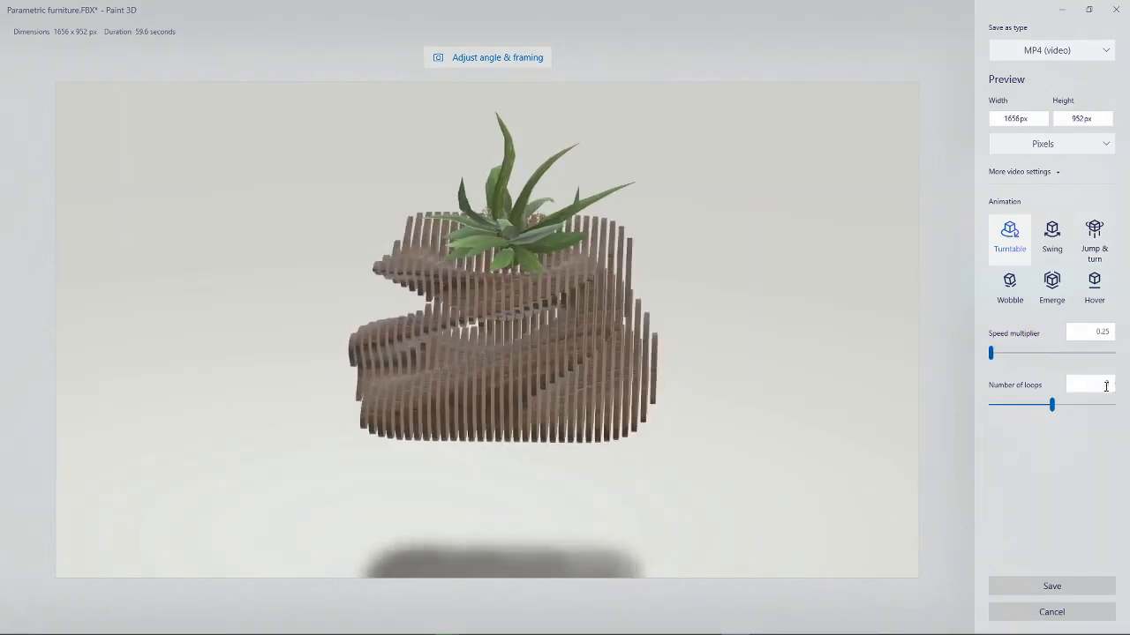
pyautogui.moveTo(1041, 412); pyautogui.dragTo(1032, 418)
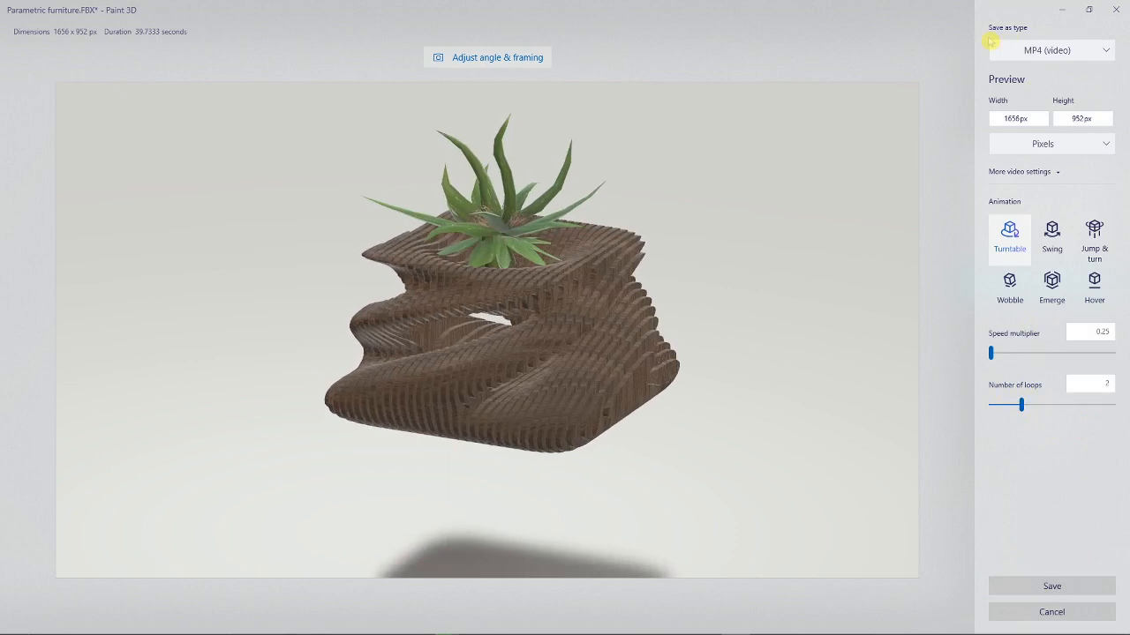
pyautogui.click(1059, 51)
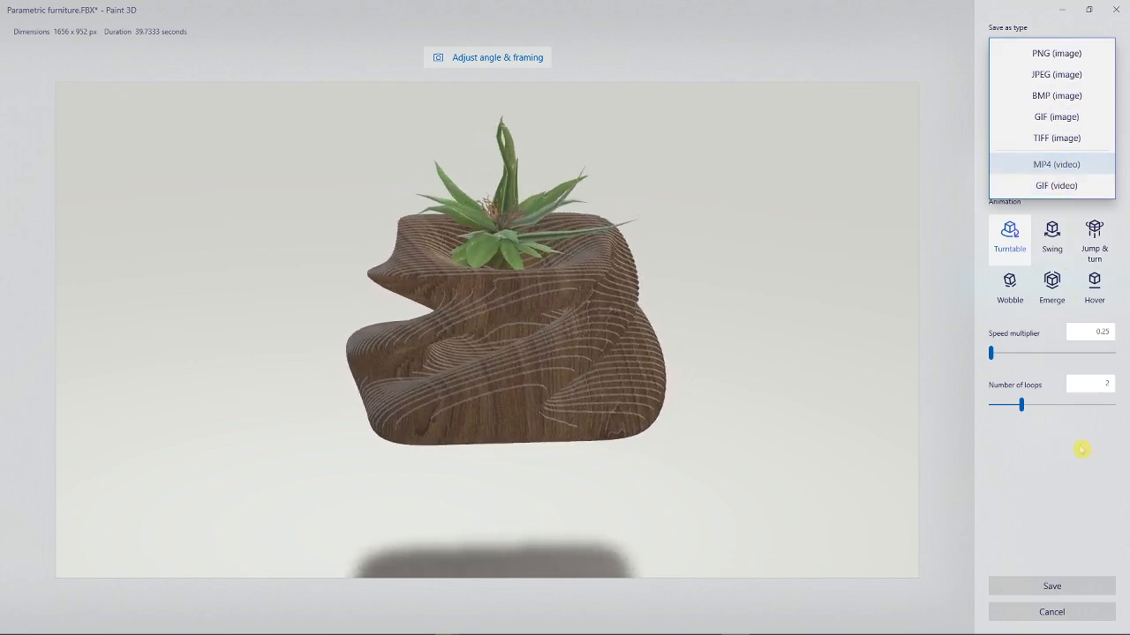
pyautogui.click(1057, 164)
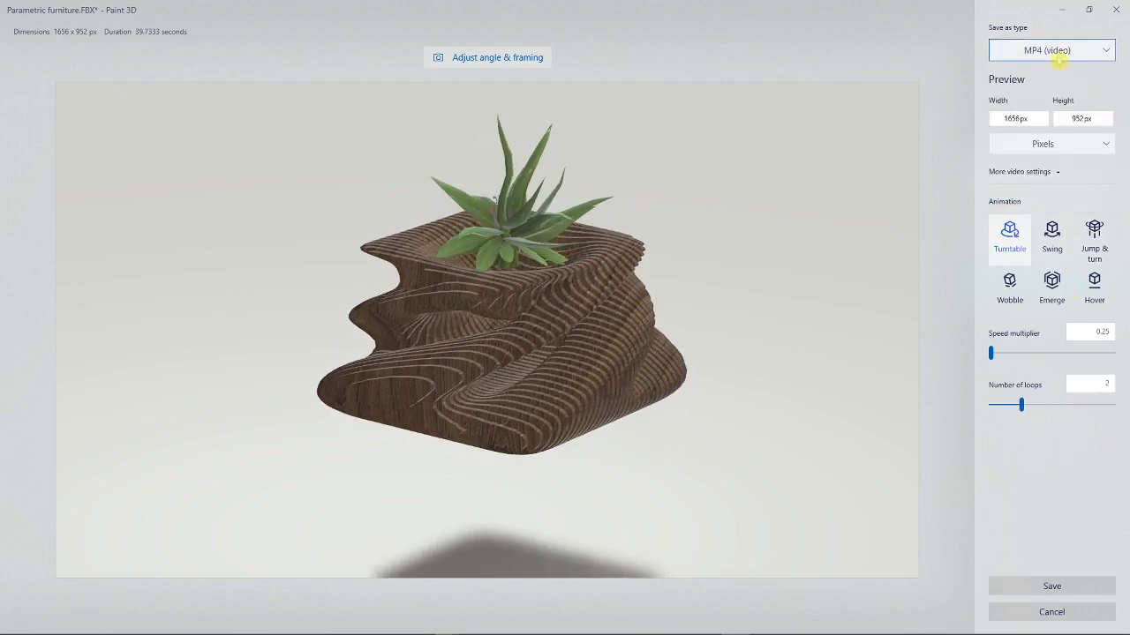
# Step: Save the turntable video, then view the Parametric furniture 1 and 2 renders
pyautogui.click(1066, 586)
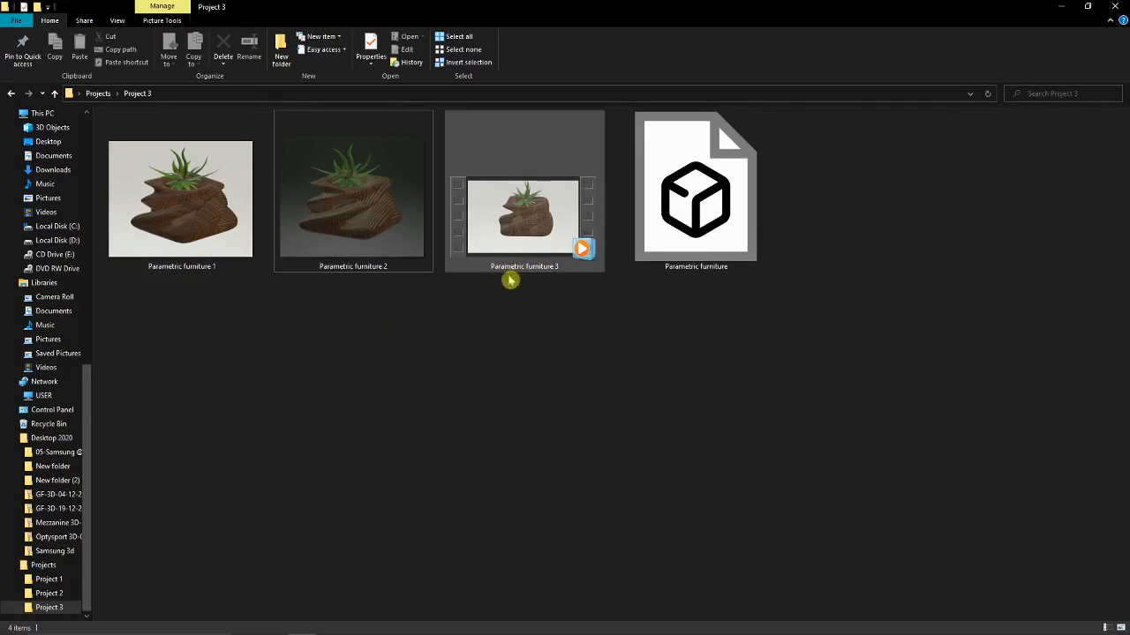
pyautogui.click(227, 226)
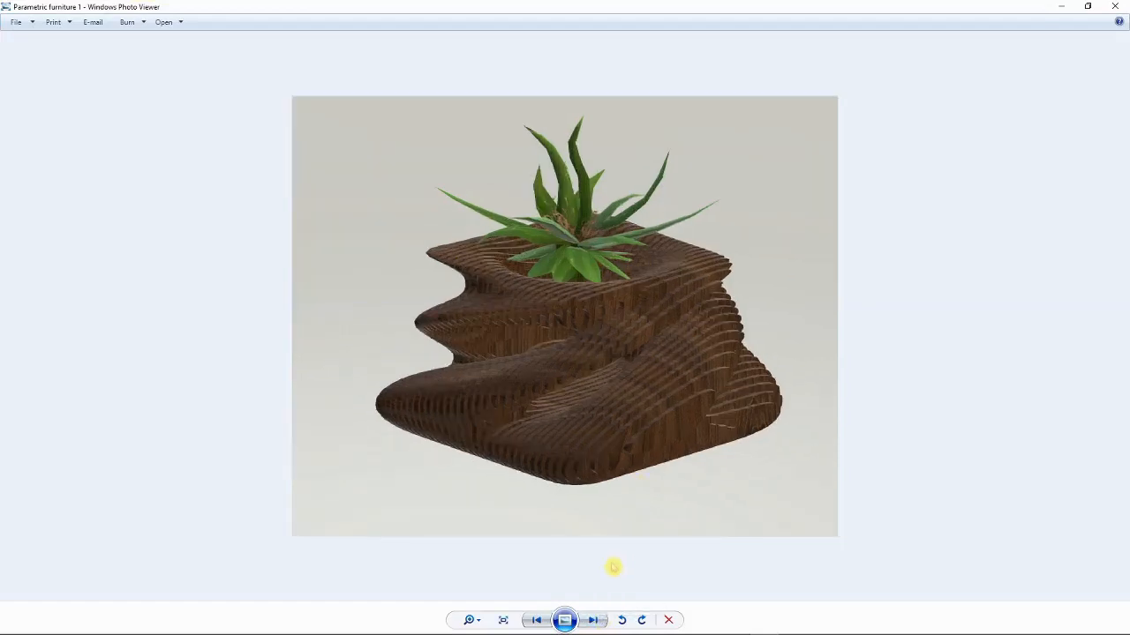
pyautogui.click(593, 621)
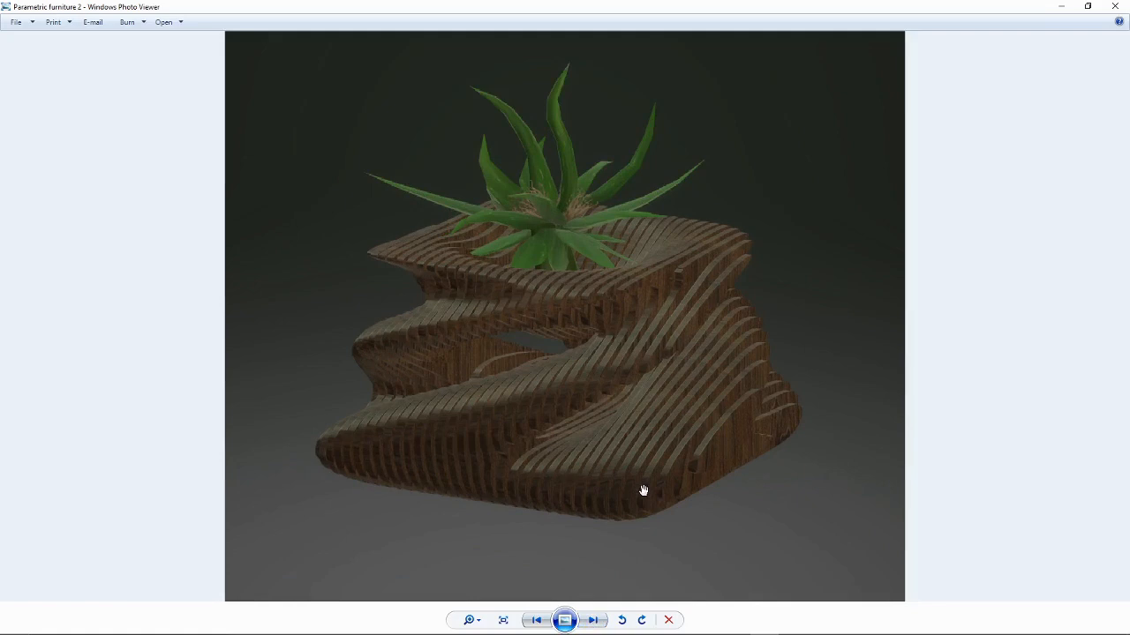
pyautogui.click(1117, 7)
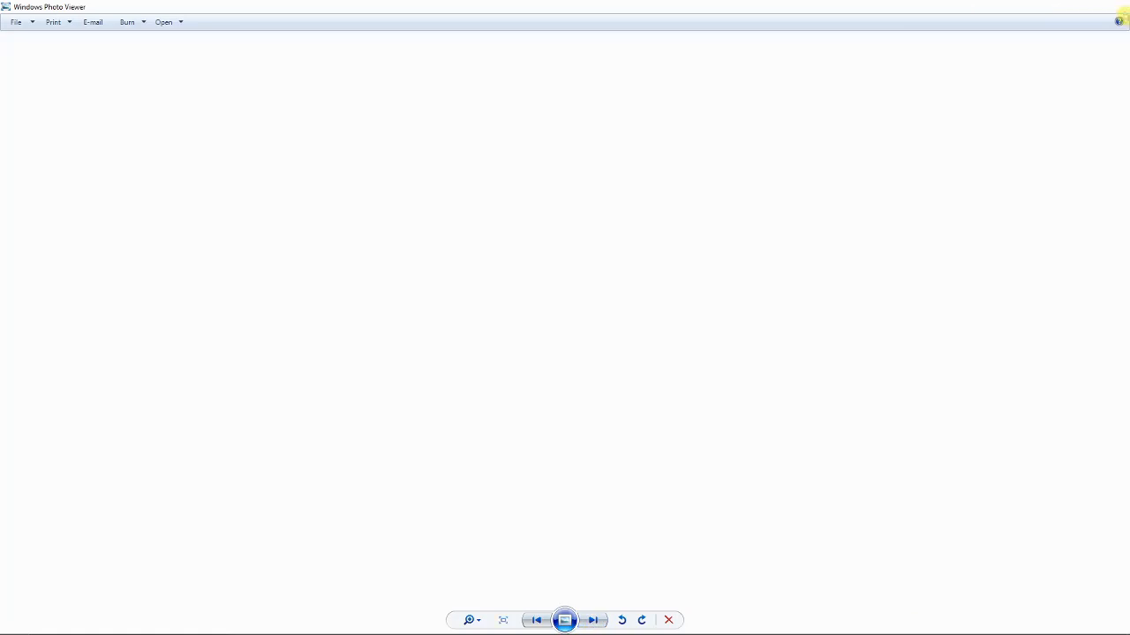
# Step: Play the Parametric furniture 3 video in a maximized Media Player
pyautogui.click(565, 192)
pyautogui.doubleClick(566, 192)
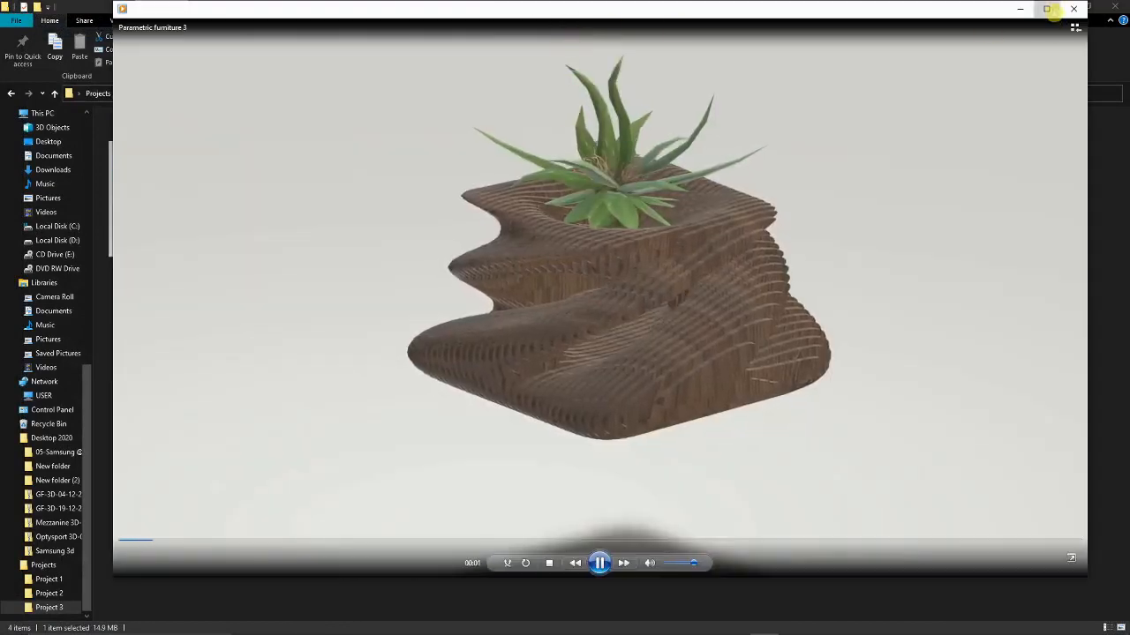
pyautogui.click(1046, 8)
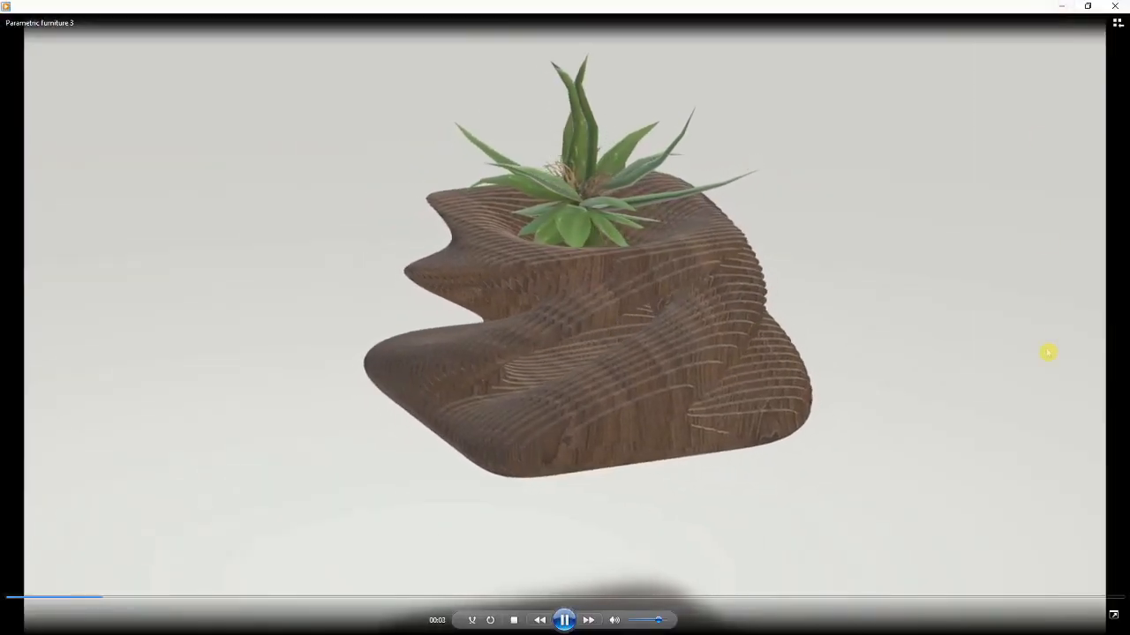